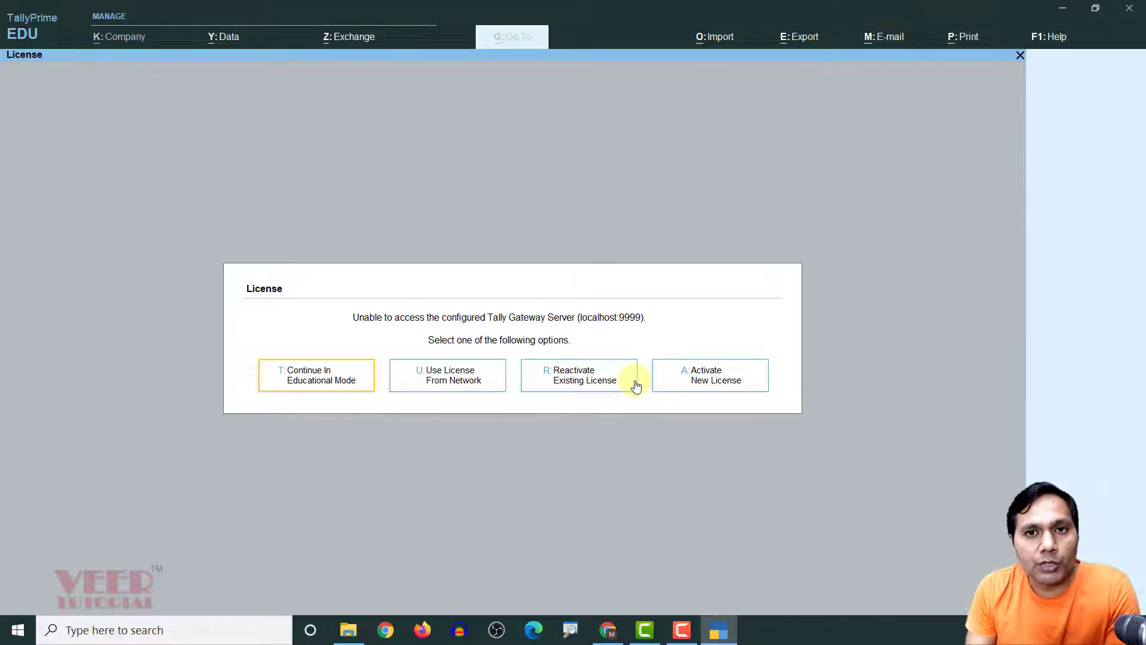
{"action": "left_click", "coordinate": [635, 385]}
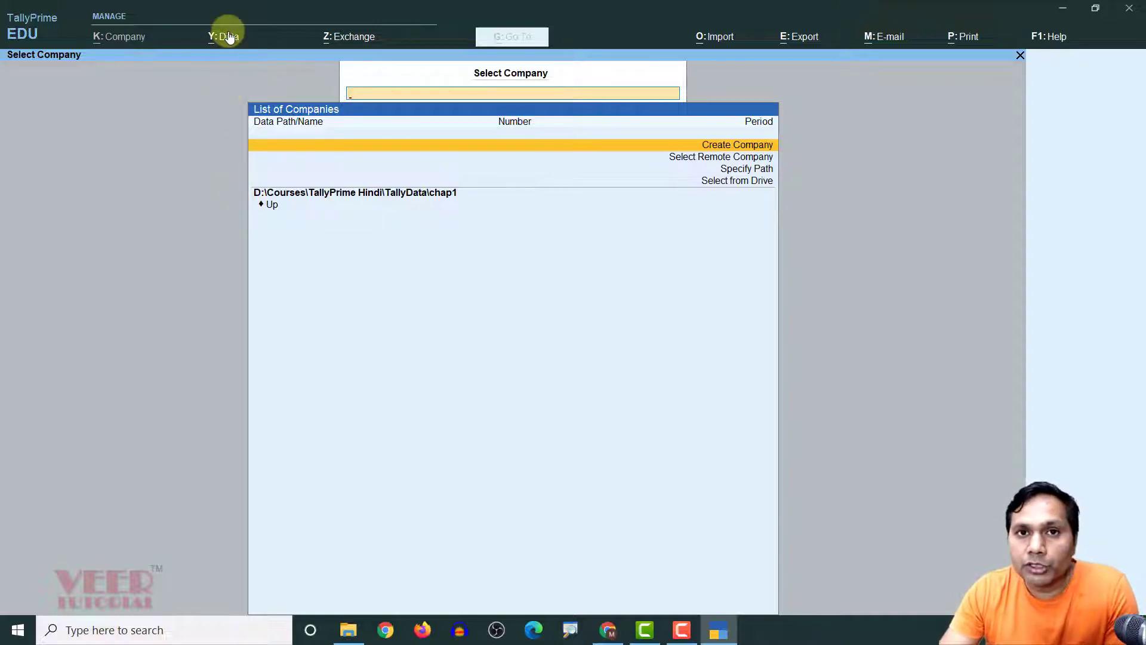
Open the data path configuration and highlight the Company Data Path setting
{"action": "key", "text": "alt+y"}
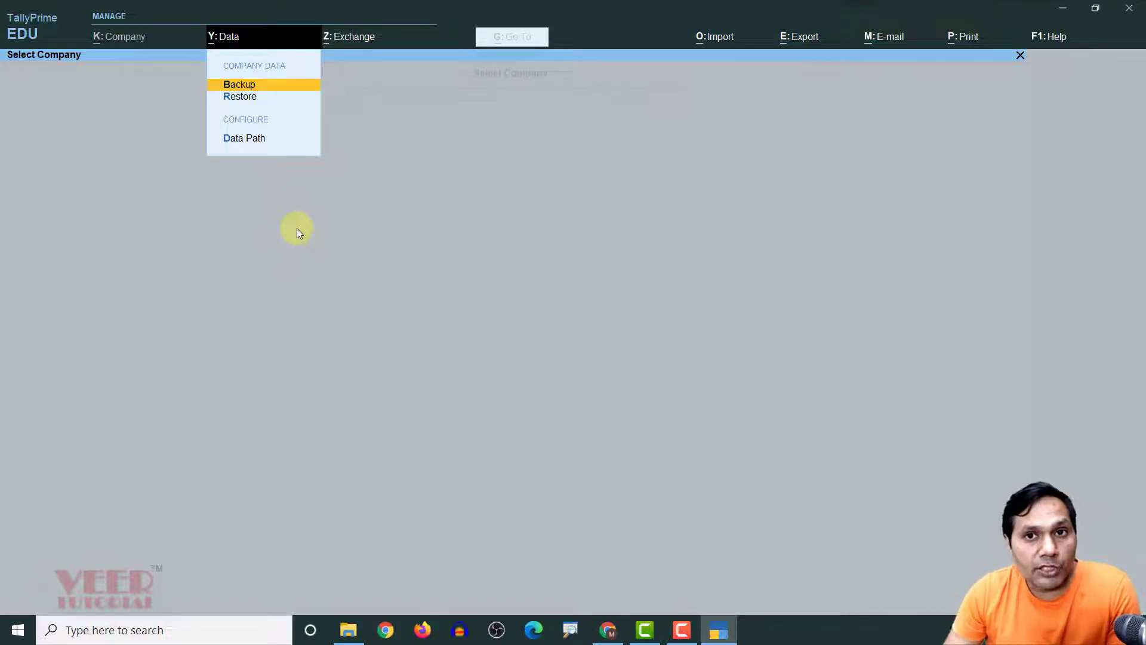
{"action": "key", "text": "Down"}
{"action": "key", "text": "Down"}
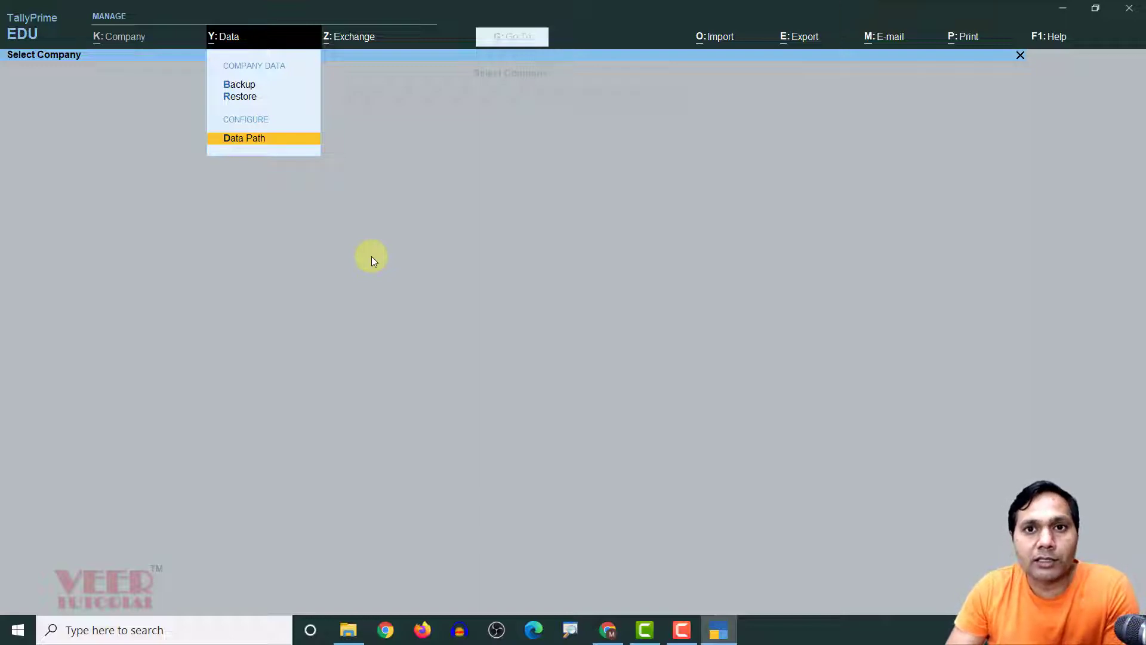
{"action": "key", "text": "Return"}
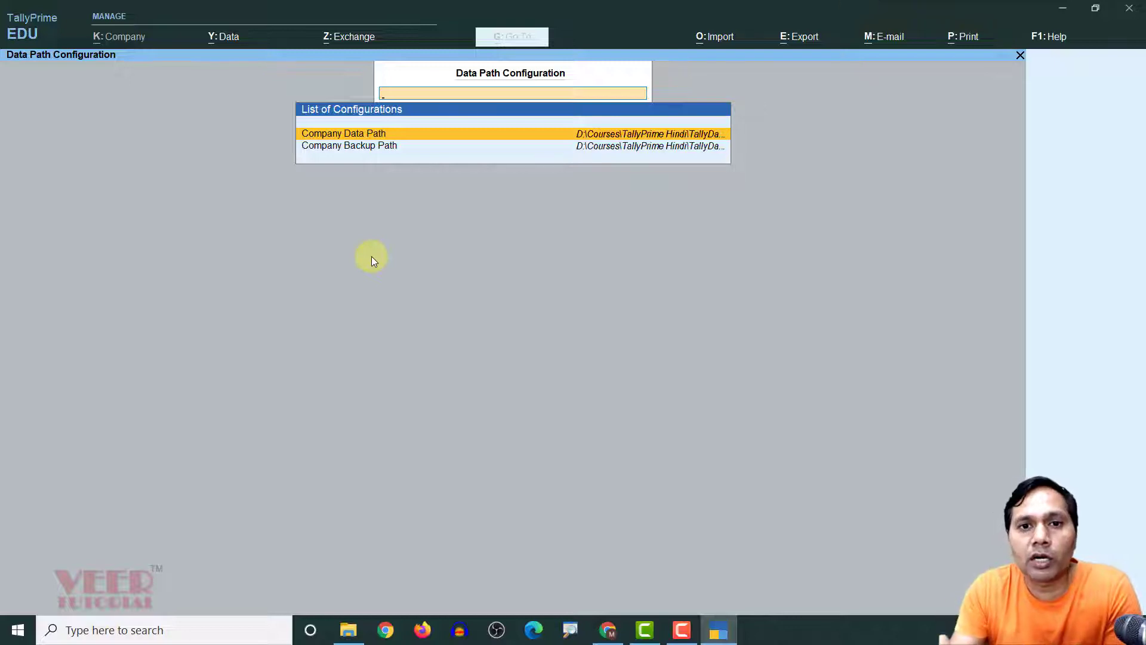
{"action": "key", "text": "Down"}
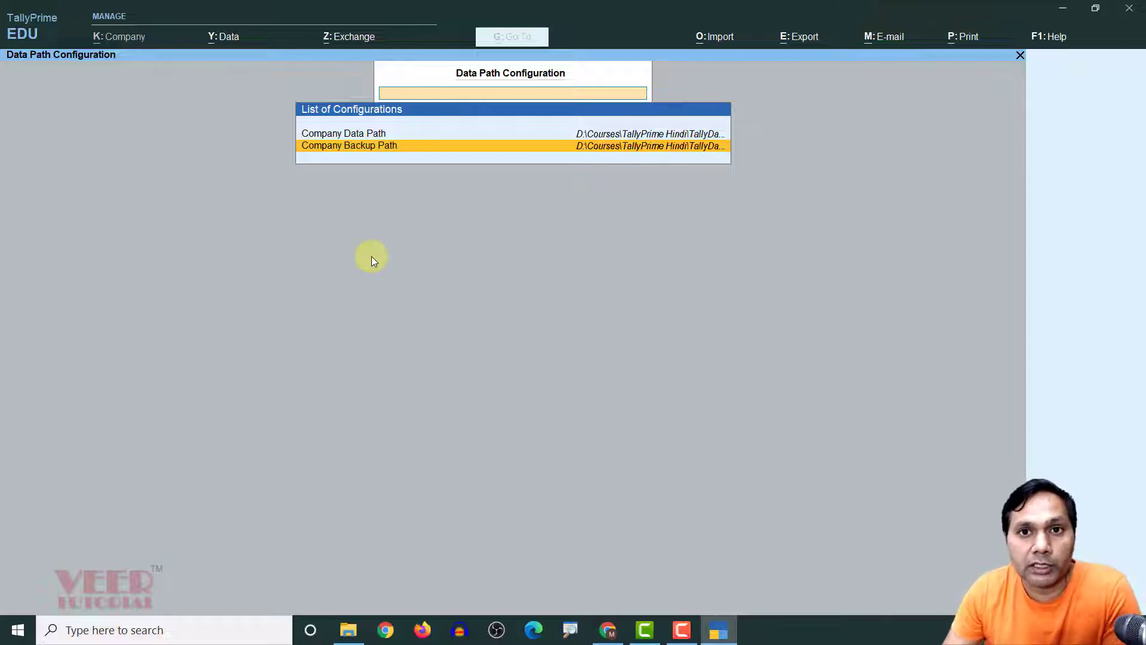
{"action": "key", "text": "Up"}
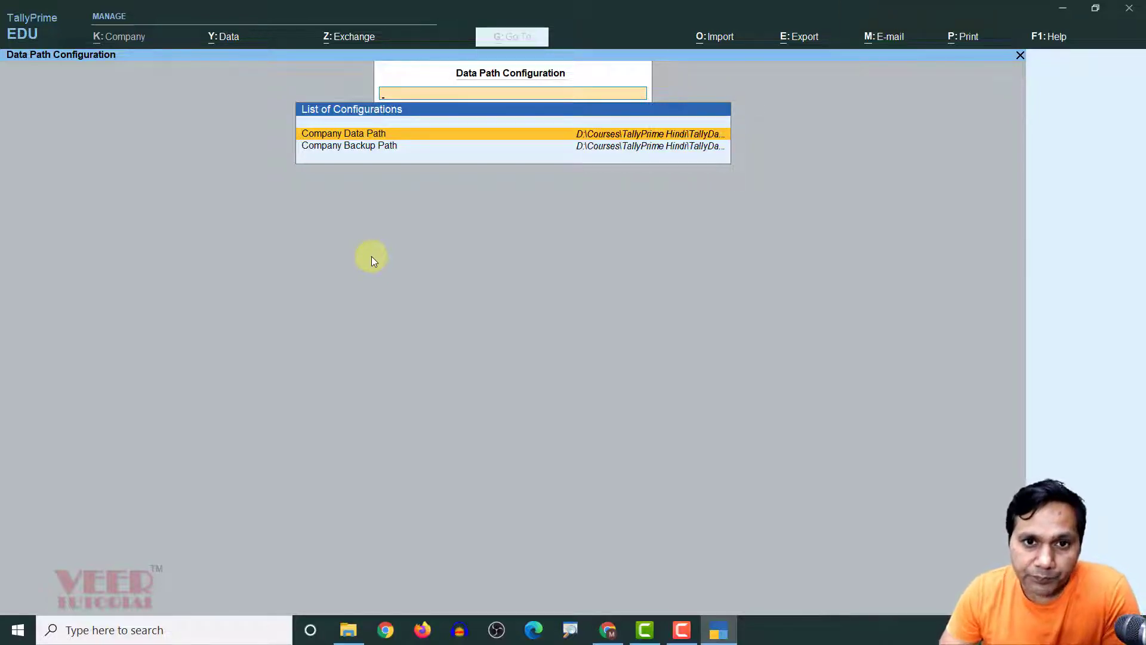
Open manual path entry for the Company Data Path using the Specify Path option
{"action": "key", "text": "Return"}
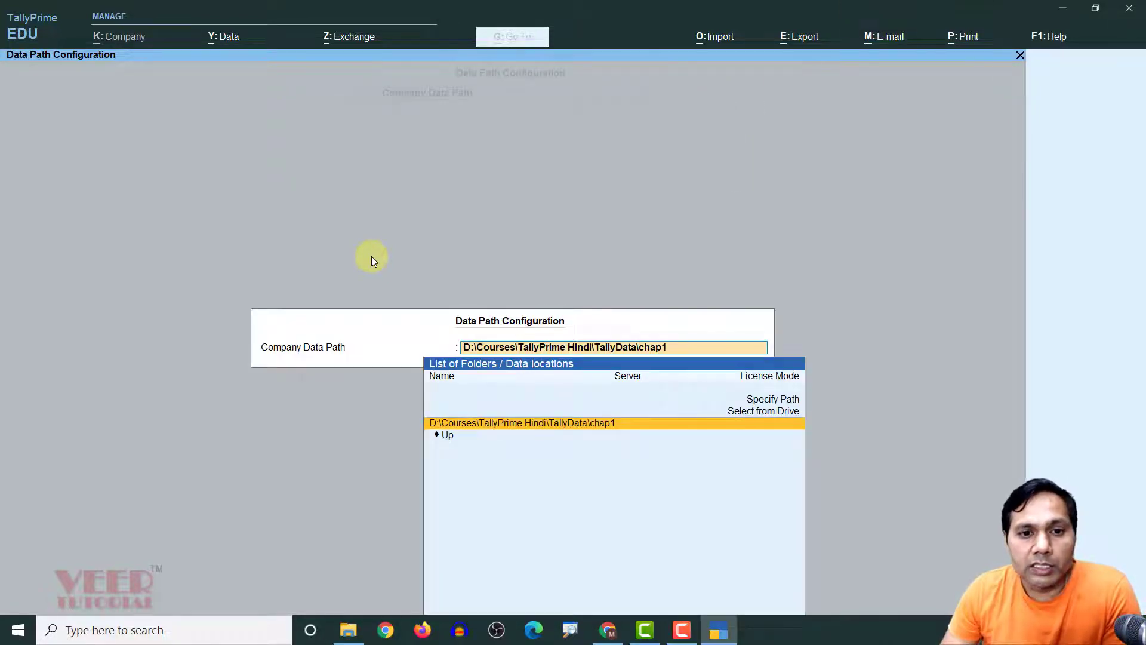
{"action": "key", "text": "Down"}
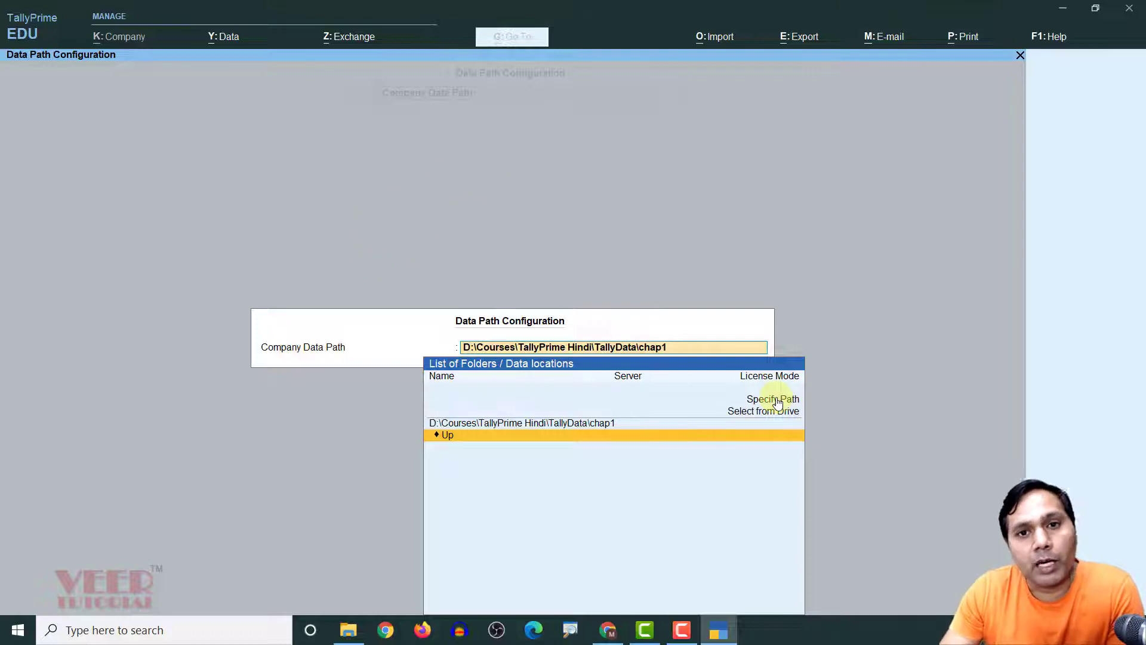
{"action": "key", "text": "Up"}
{"action": "key", "text": "Up"}
{"action": "key", "text": "Up"}
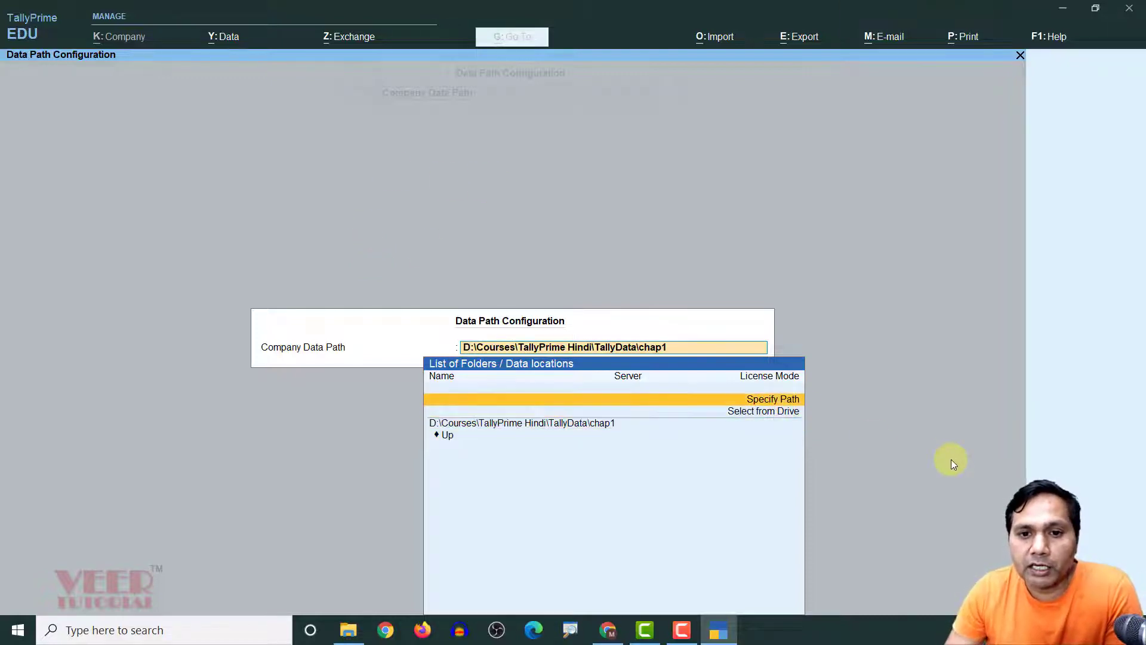
{"action": "key", "text": "Return"}
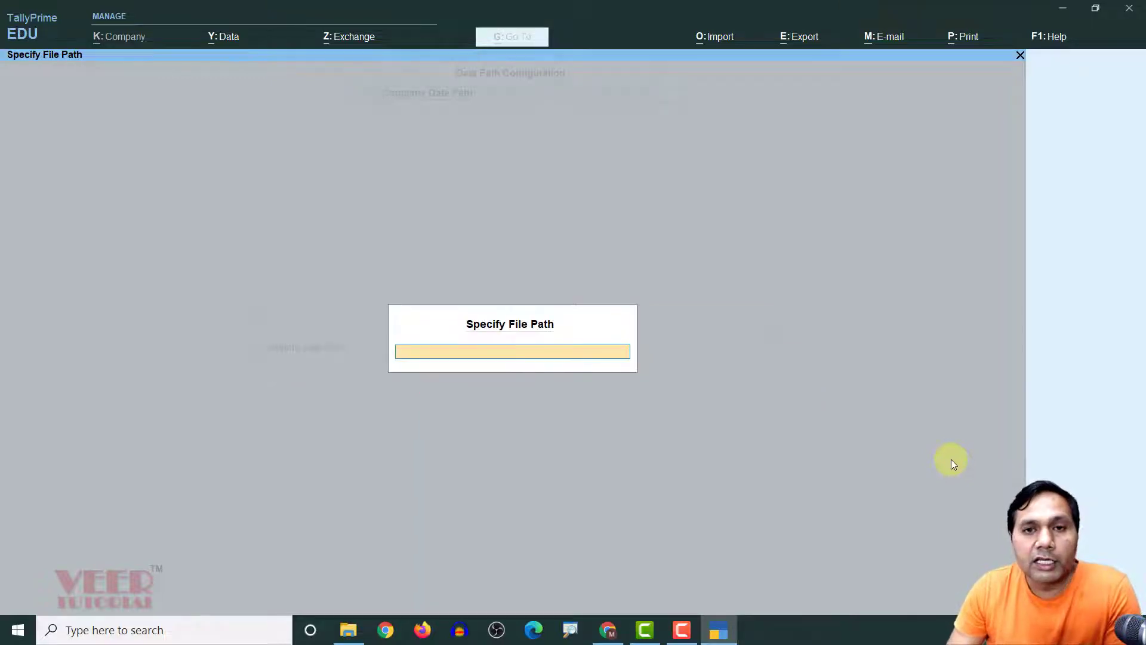
Copy the chap1 folder's path from File Explorer and set the company data path to D:\Courses\TallyPrime Hindi\TallyData\chap1
{"action": "left_click", "coordinate": [348, 629]}
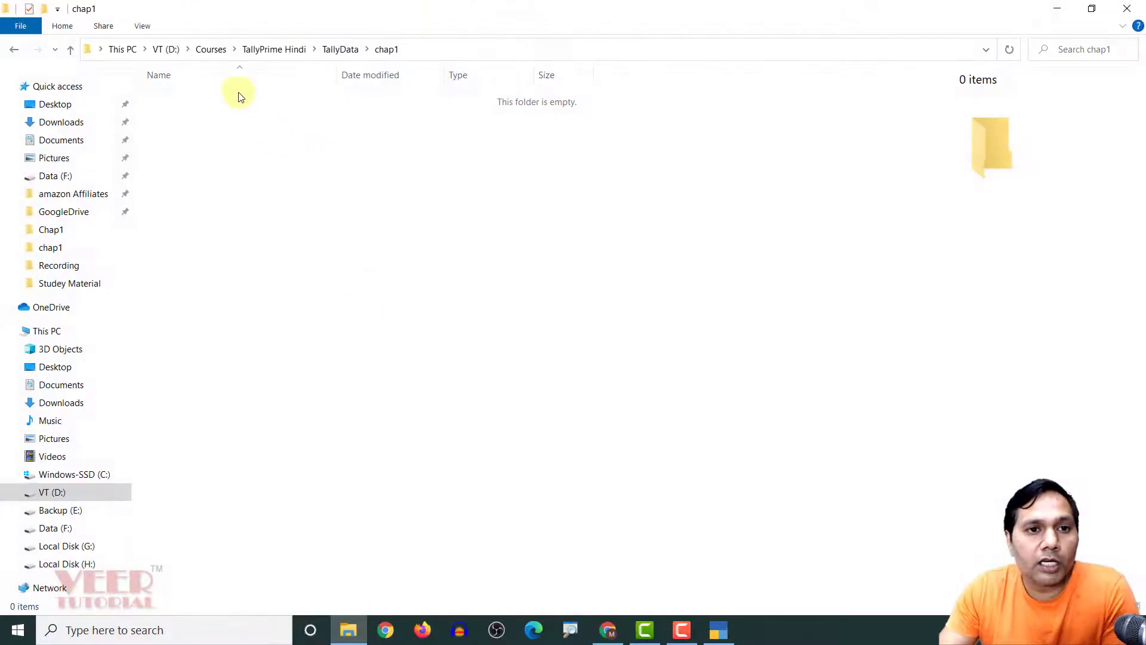
{"action": "left_click", "coordinate": [410, 53]}
{"action": "key", "text": "ctrl+c"}
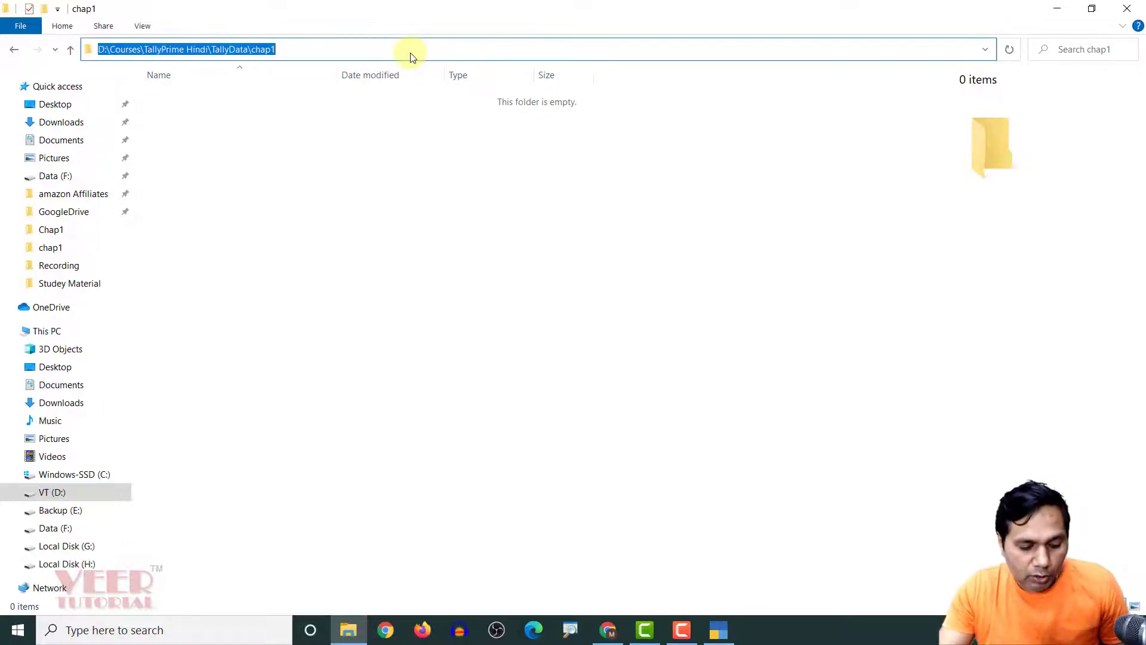
{"action": "left_click", "coordinate": [1053, 8]}
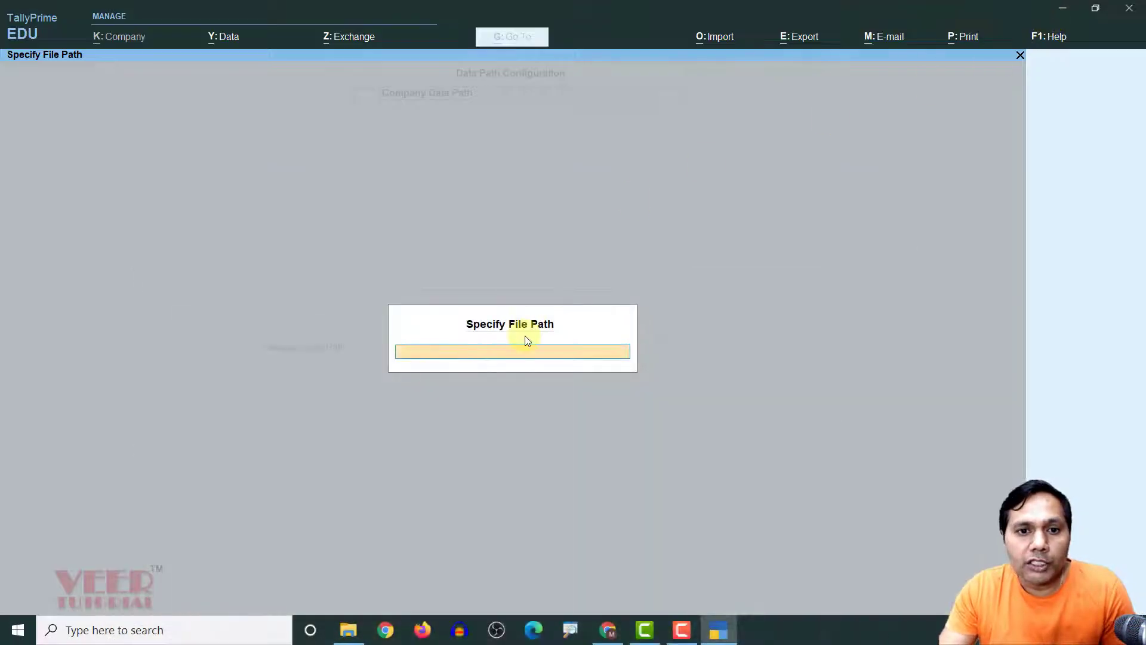
{"action": "key", "text": "ctrl+v"}
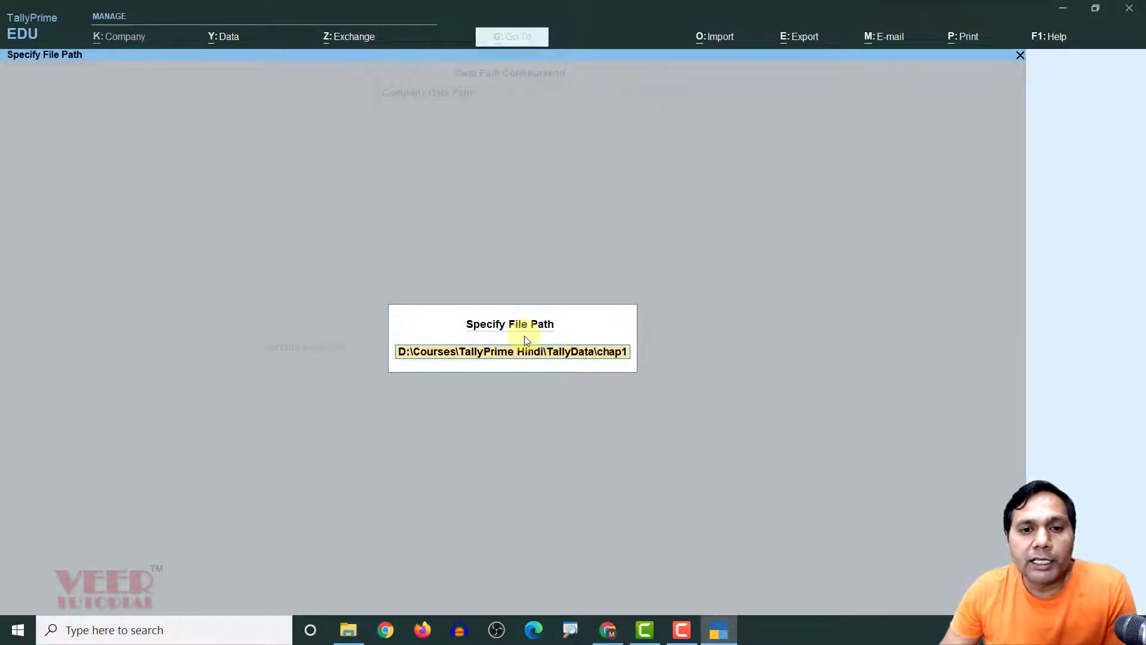
{"action": "key", "text": "Return"}
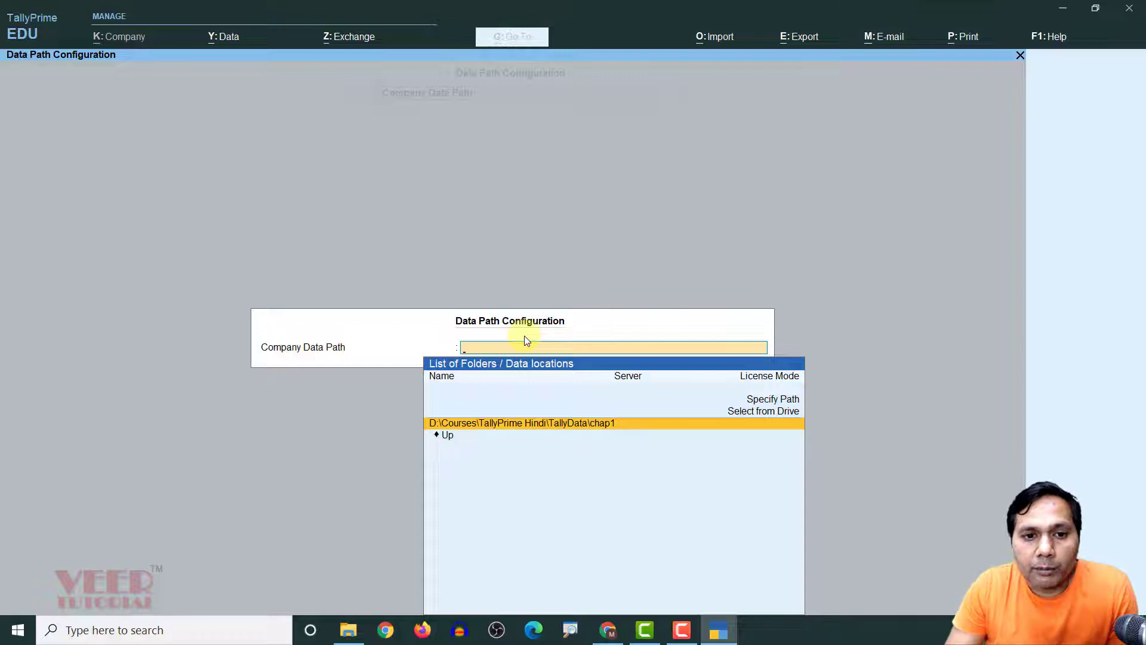
{"action": "key", "text": "Return"}
Examine the Company Backup Path options including manual path entry, and leave without changing the path
{"action": "key", "text": "Down"}
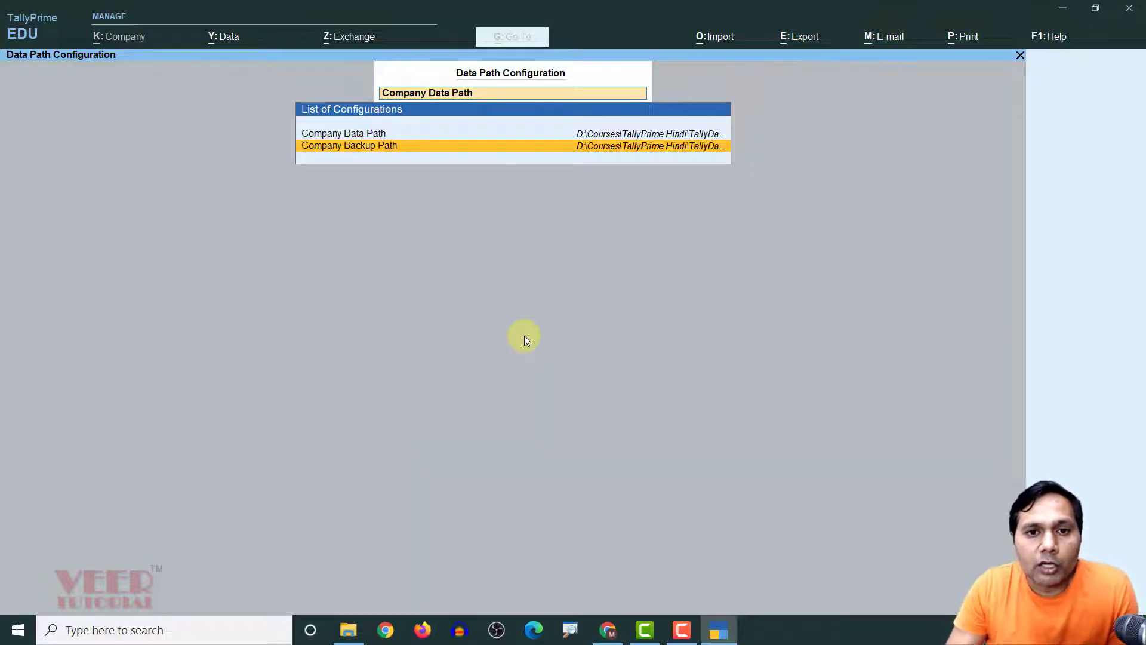
{"action": "key", "text": "Return"}
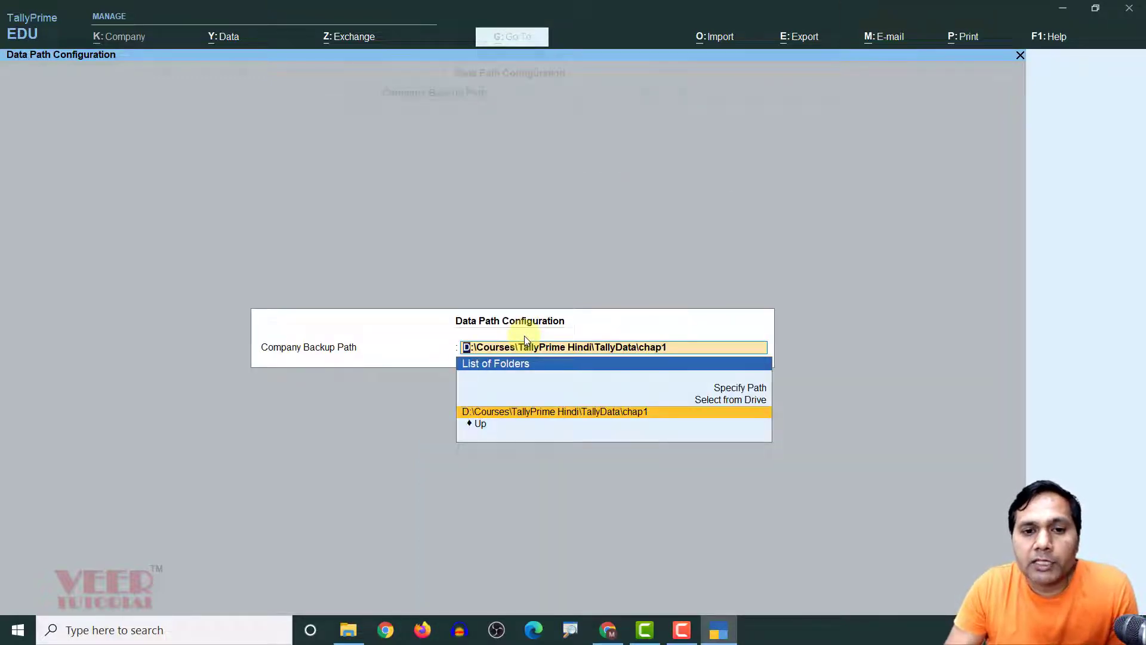
{"action": "key", "text": "Up"}
{"action": "key", "text": "Up"}
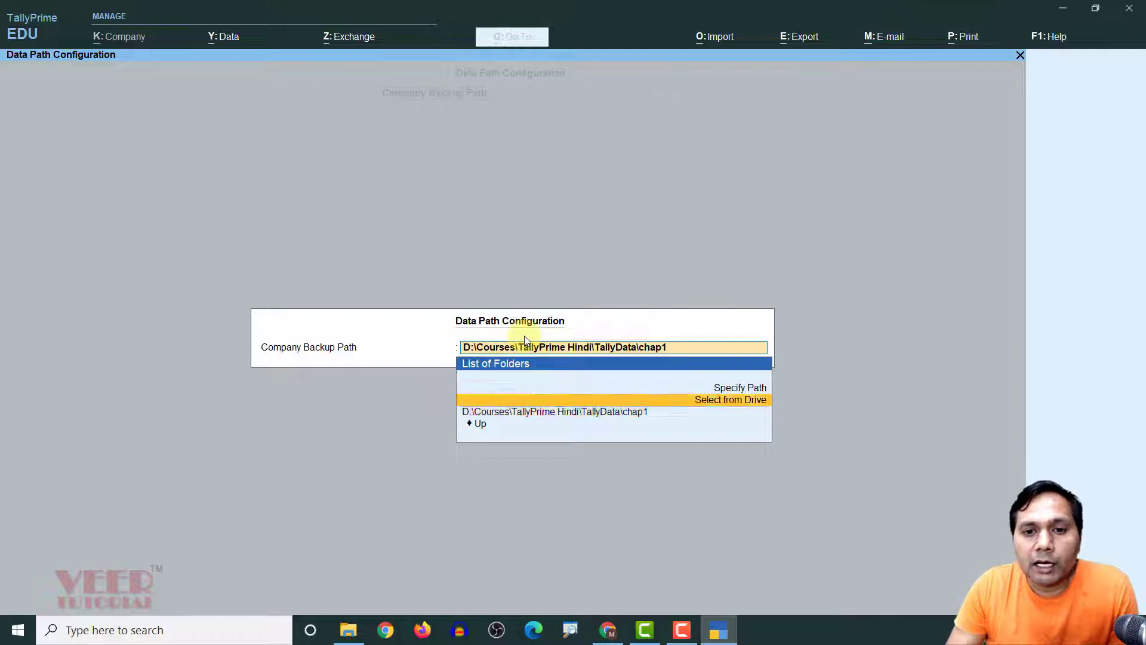
{"action": "key", "text": "Return"}
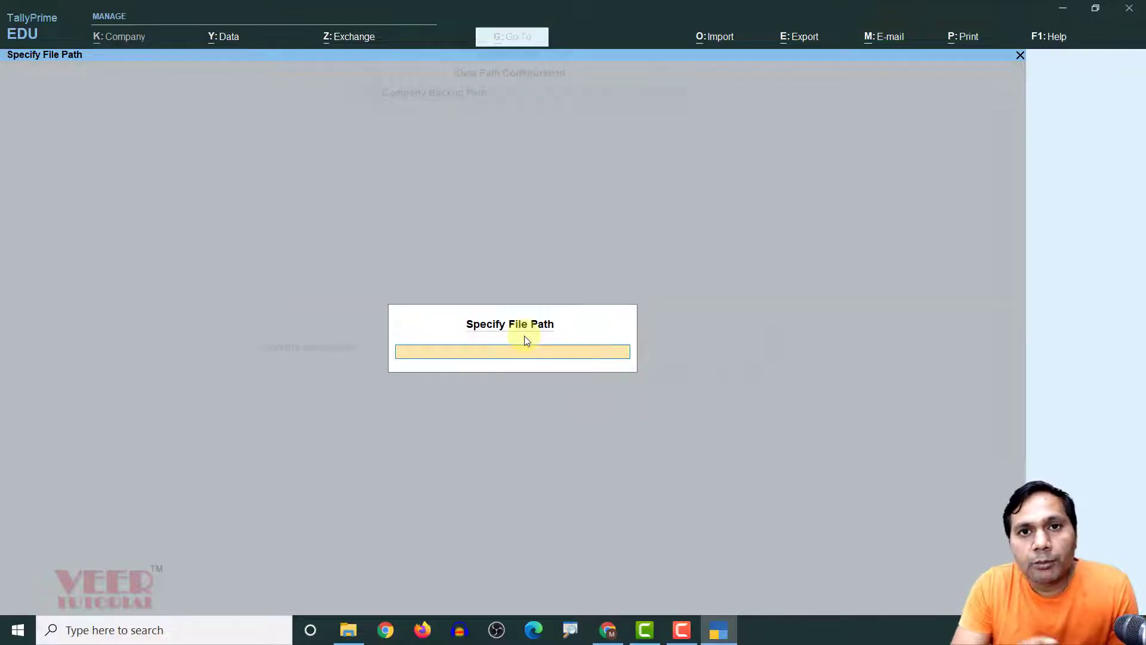
{"action": "key", "text": "Escape"}
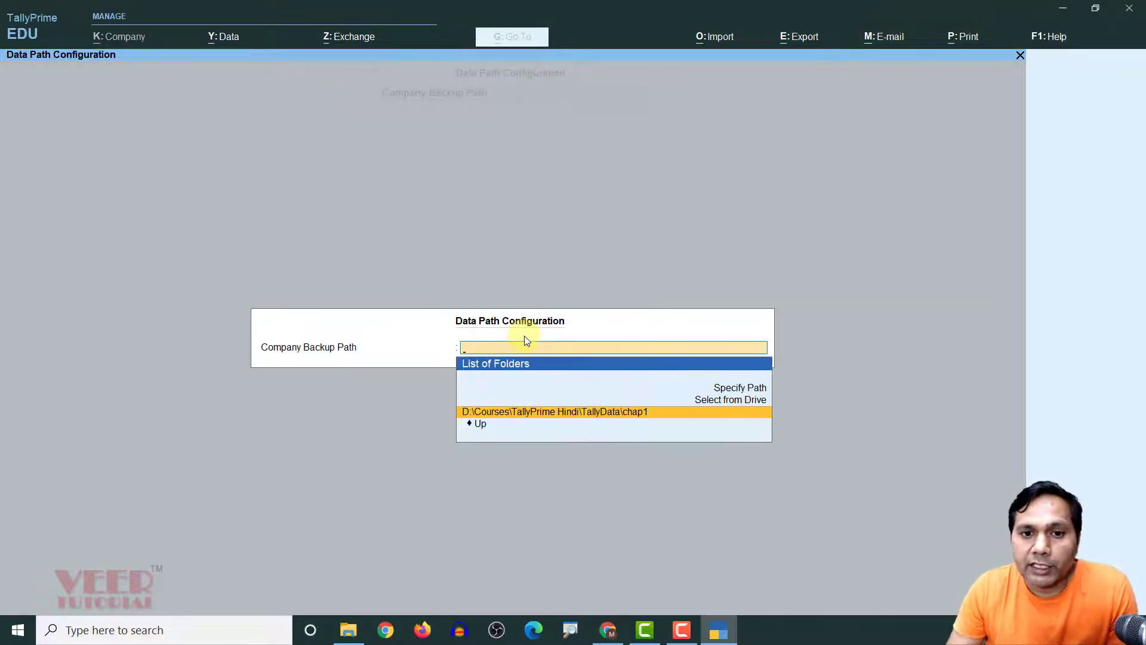
{"action": "key", "text": "Escape"}
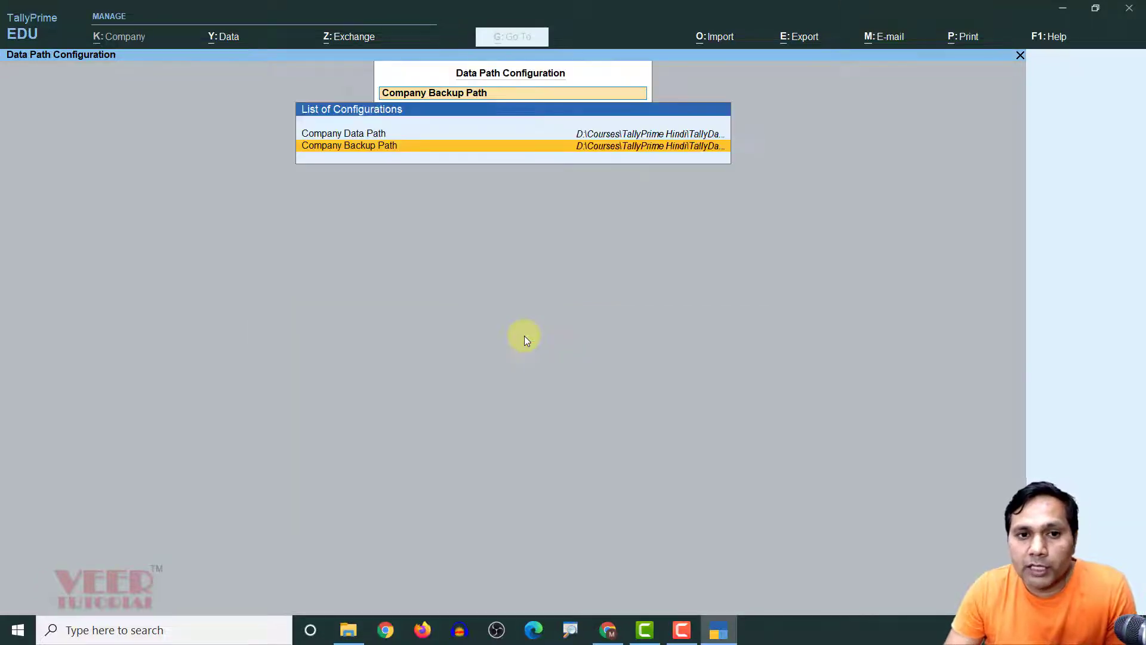
Browse the Company Data Path folder list up through the parent folders to D:\Courses
{"action": "key", "text": "Up"}
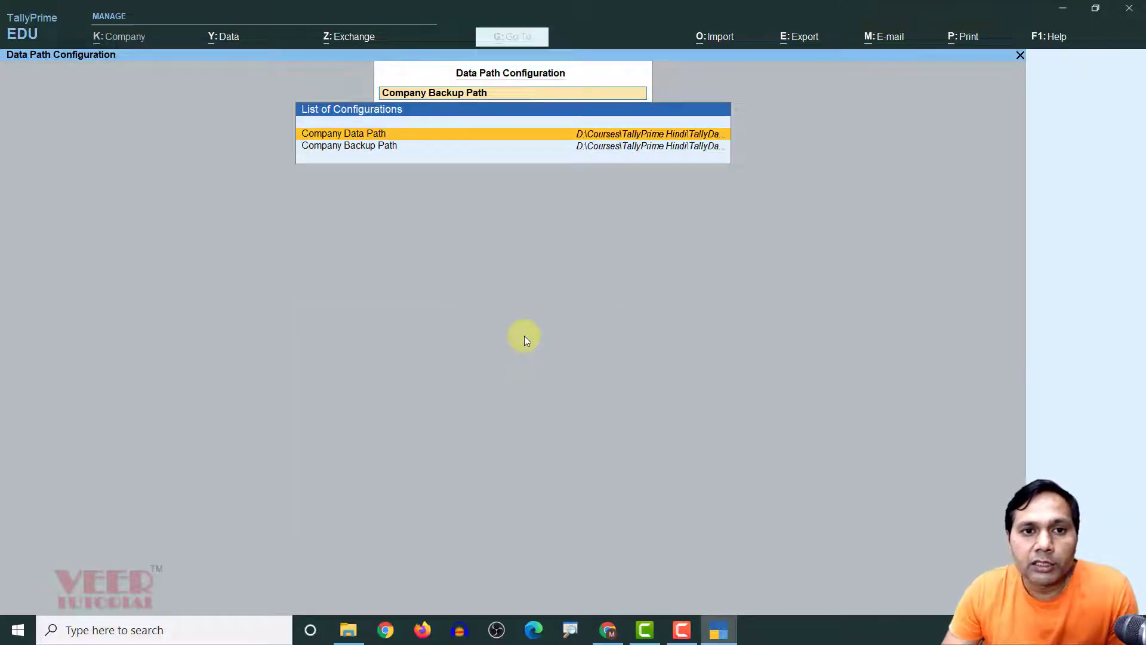
{"action": "key", "text": "Return"}
{"action": "key", "text": "Down"}
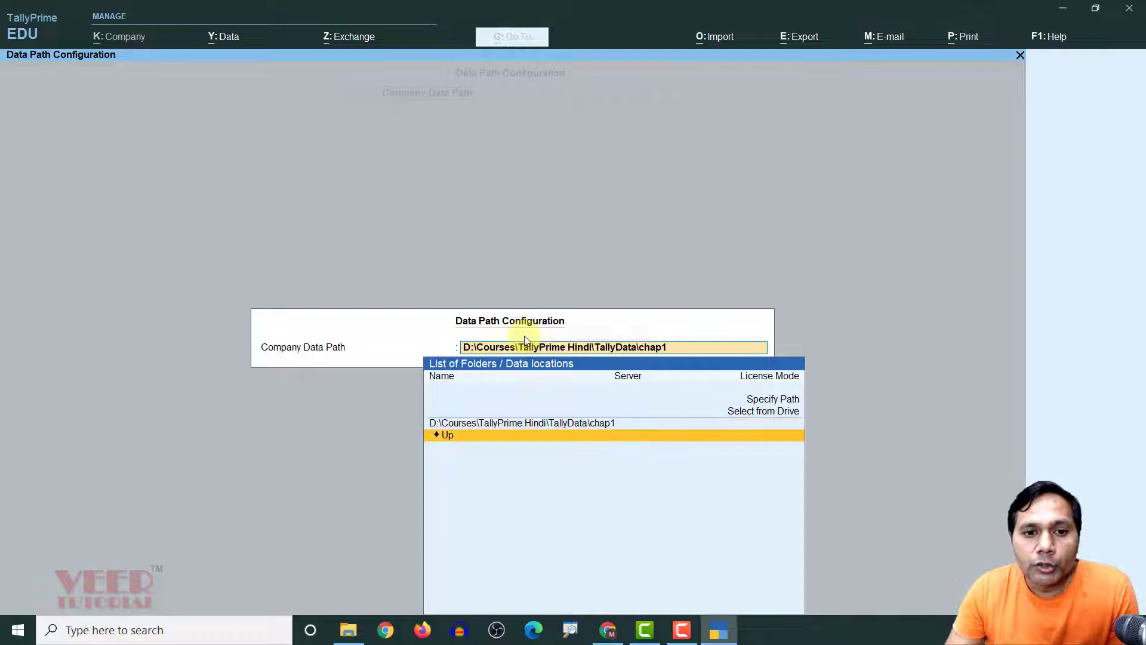
{"action": "key", "text": "Return"}
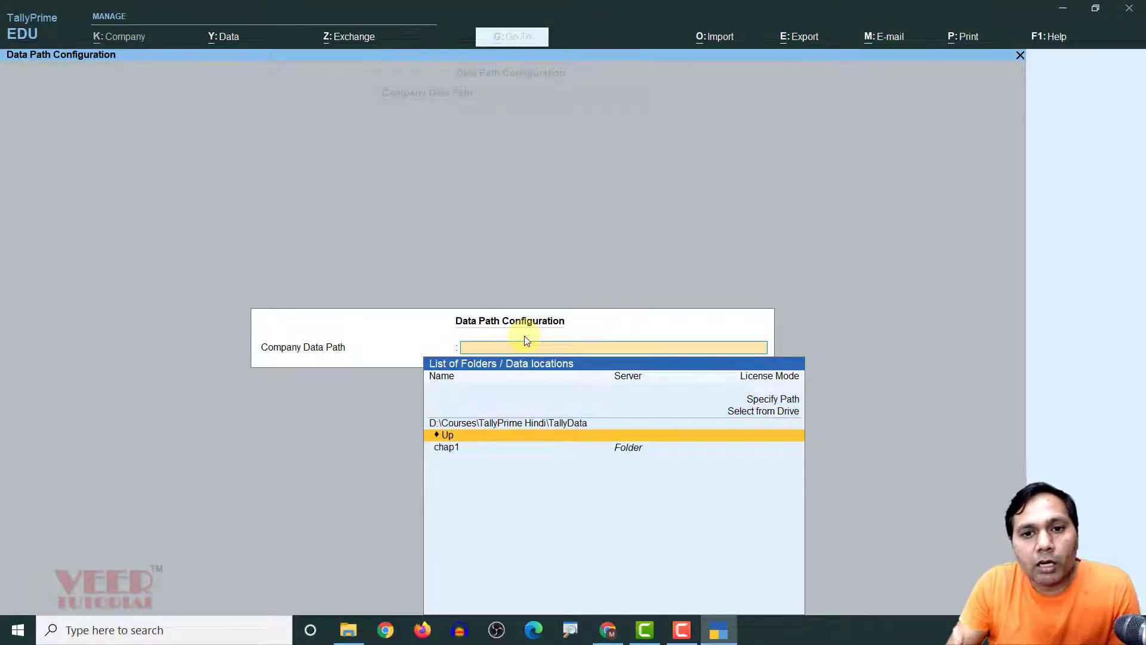
{"action": "key", "text": "Down"}
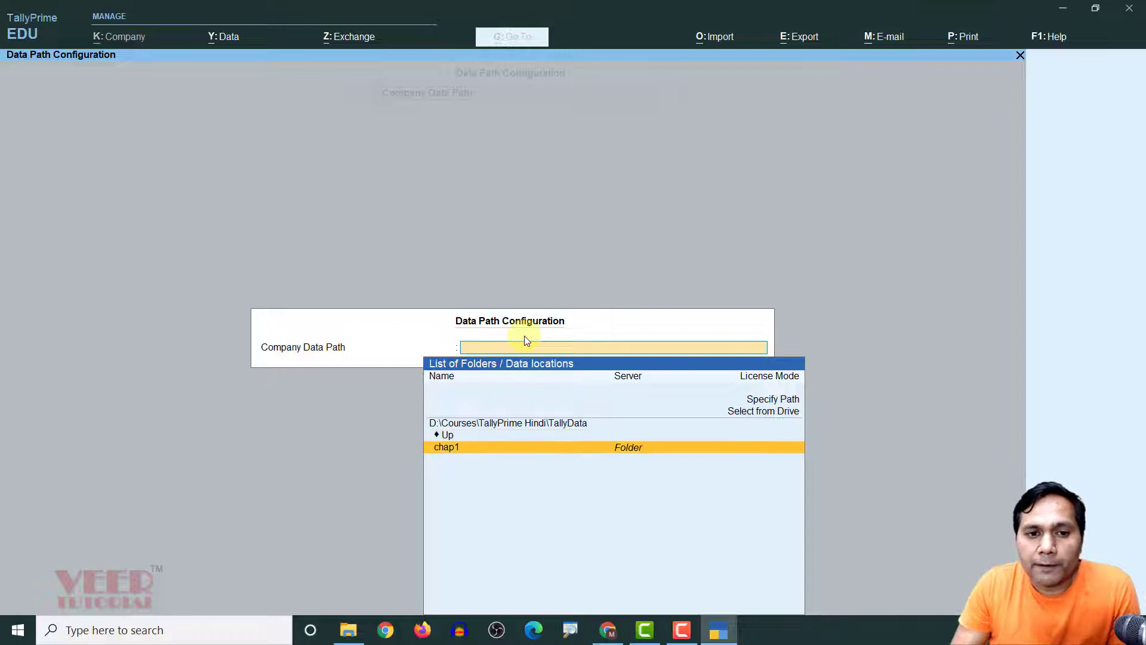
{"action": "key", "text": "Up"}
{"action": "key", "text": "Return"}
{"action": "key", "text": "Return"}
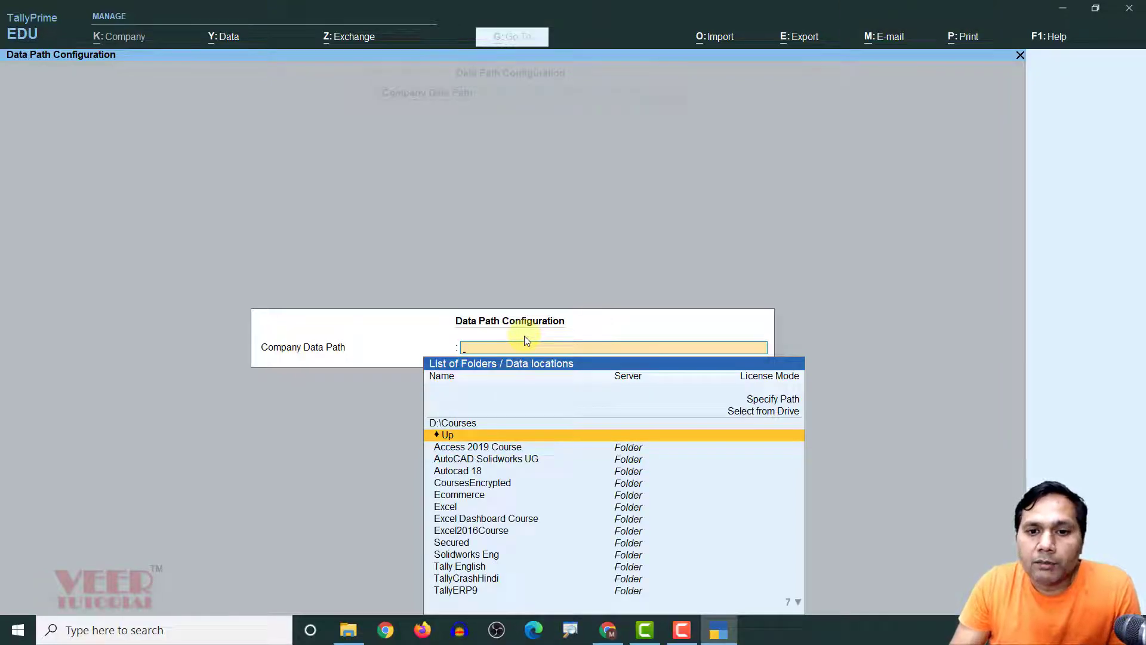
Look through the drives offered by Select from Drive for the company data path, and cancel without choosing one
{"action": "key", "text": "Up"}
{"action": "key", "text": "Up"}
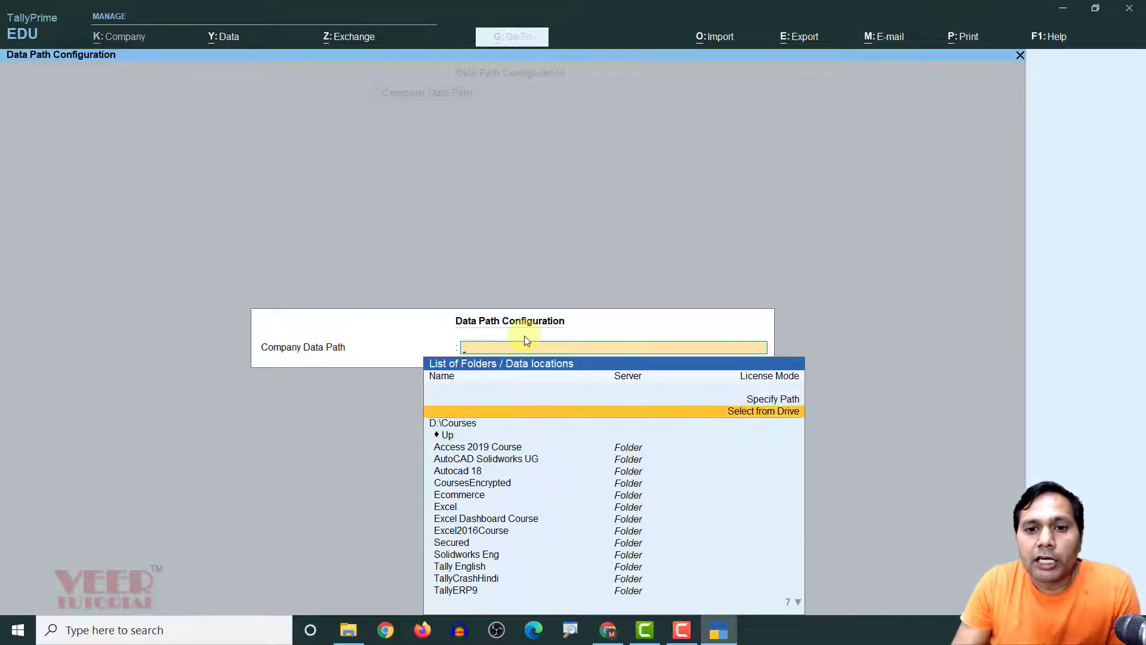
{"action": "key", "text": "Return"}
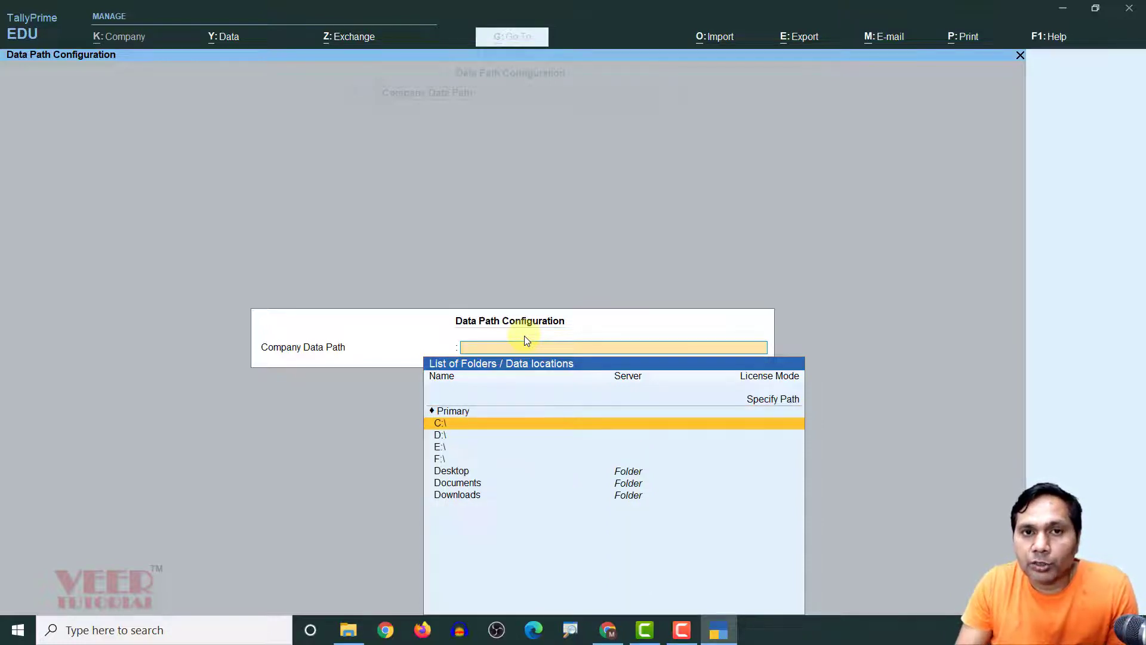
{"action": "key", "text": "Down"}
{"action": "key", "text": "Down"}
{"action": "key", "text": "Down"}
{"action": "key", "text": "Down"}
{"action": "key", "text": "Up"}
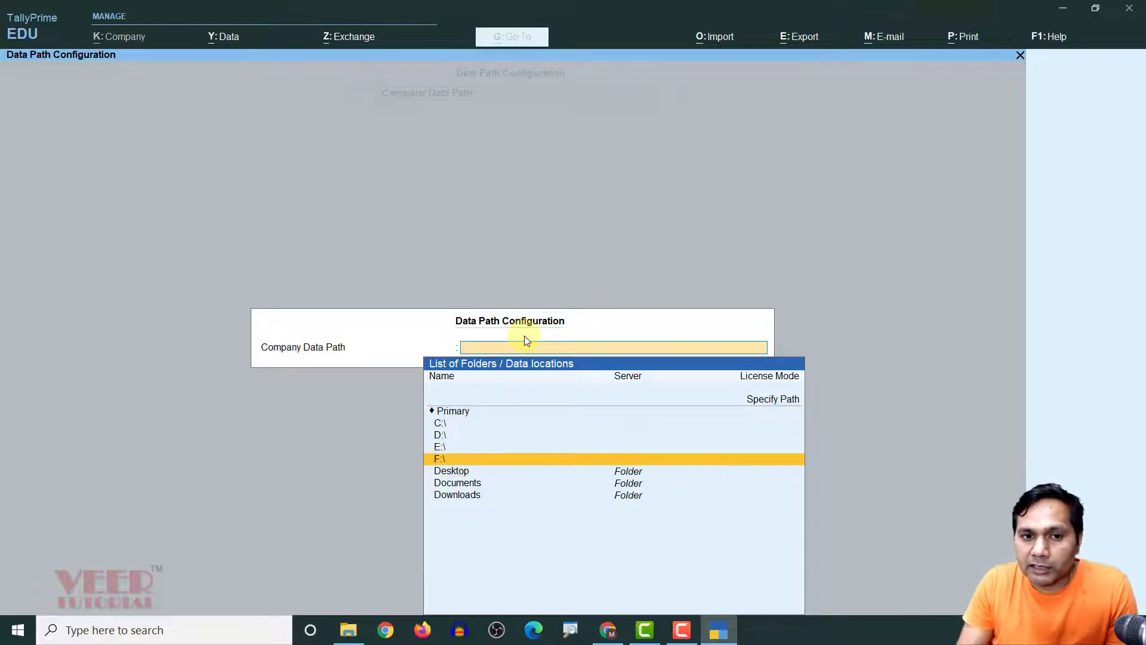
{"action": "key", "text": "Up"}
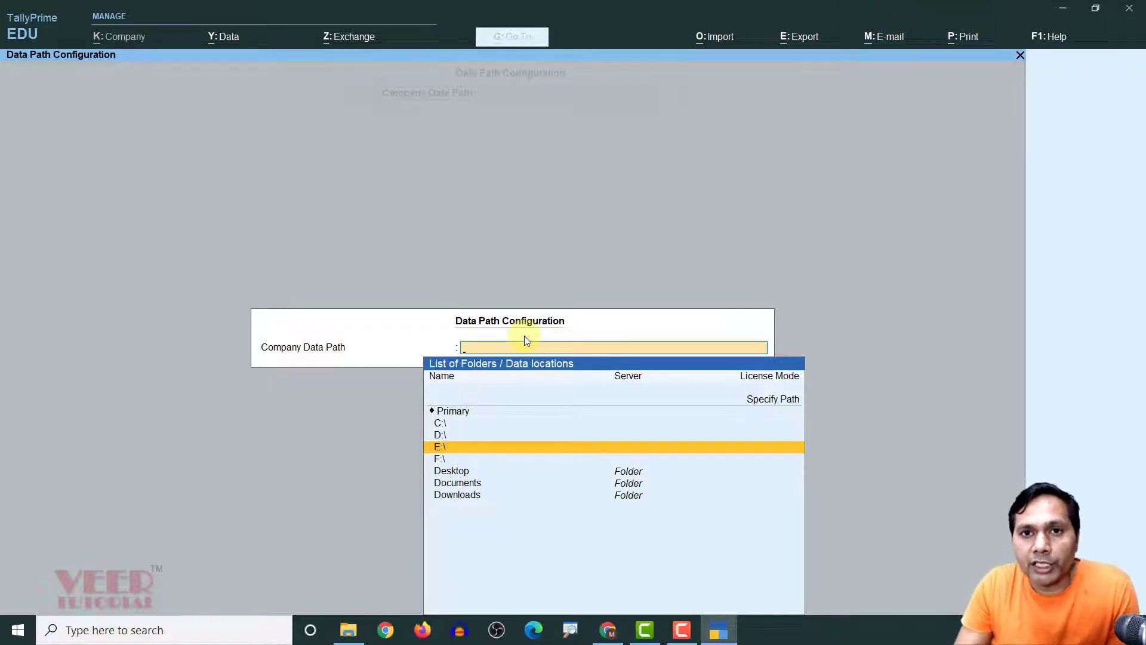
{"action": "key", "text": "Escape"}
Leave the data path configuration and return to company selection, declining to quit the program
{"action": "key", "text": "Down"}
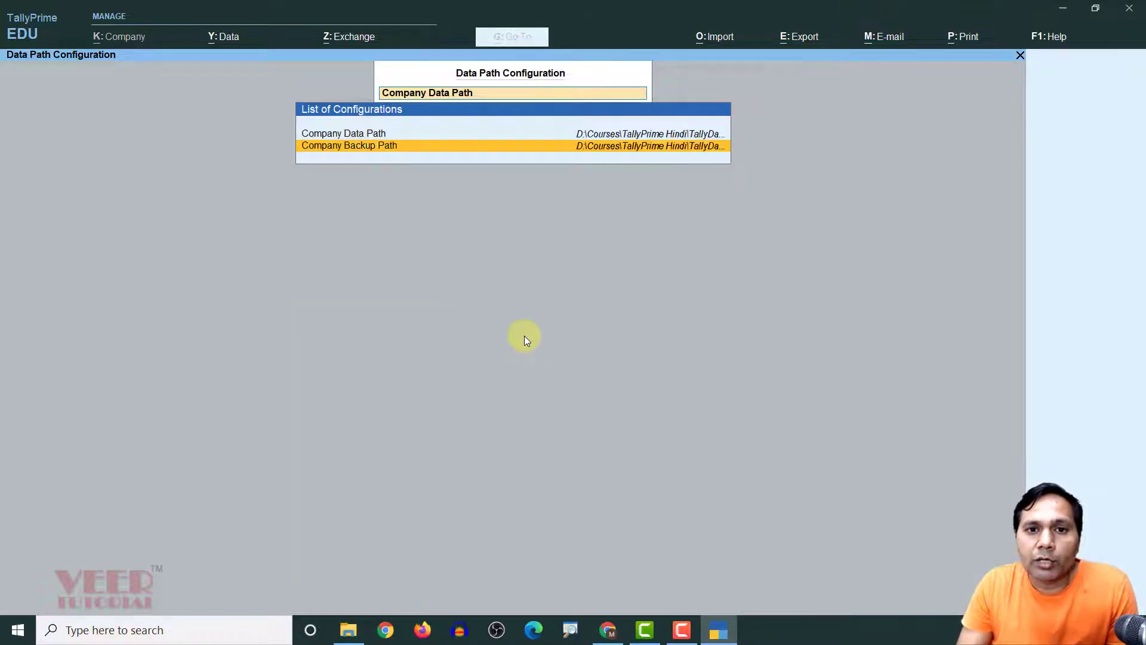
{"action": "key", "text": "Up"}
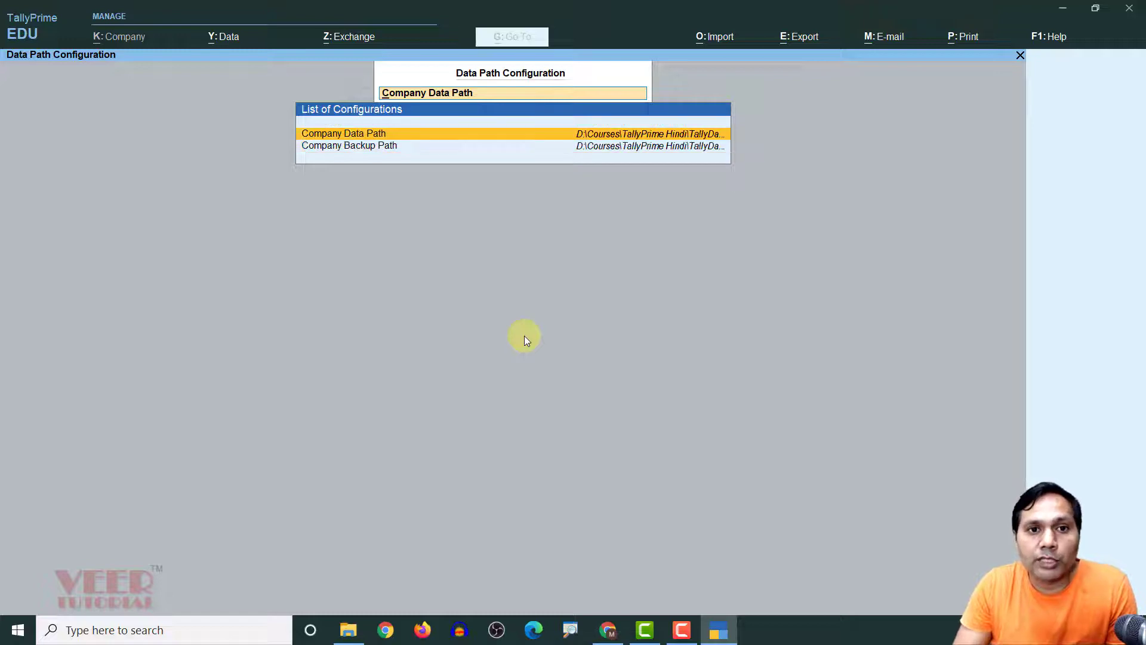
{"action": "key", "text": "Return"}
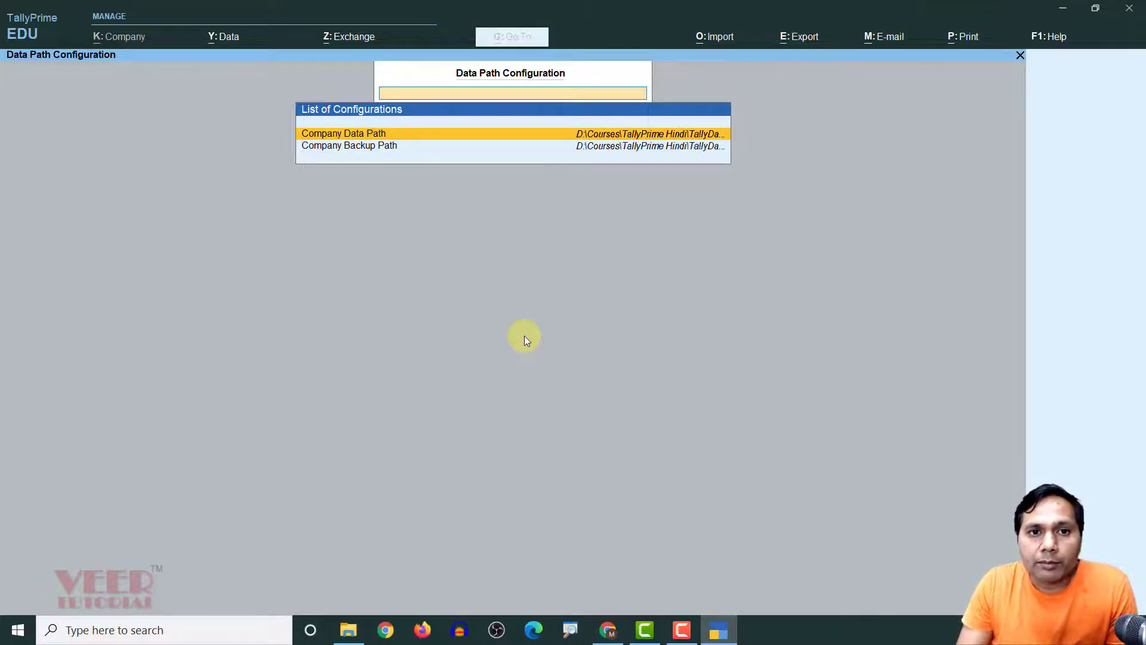
{"action": "key", "text": "Escape"}
{"action": "key", "text": "Escape"}
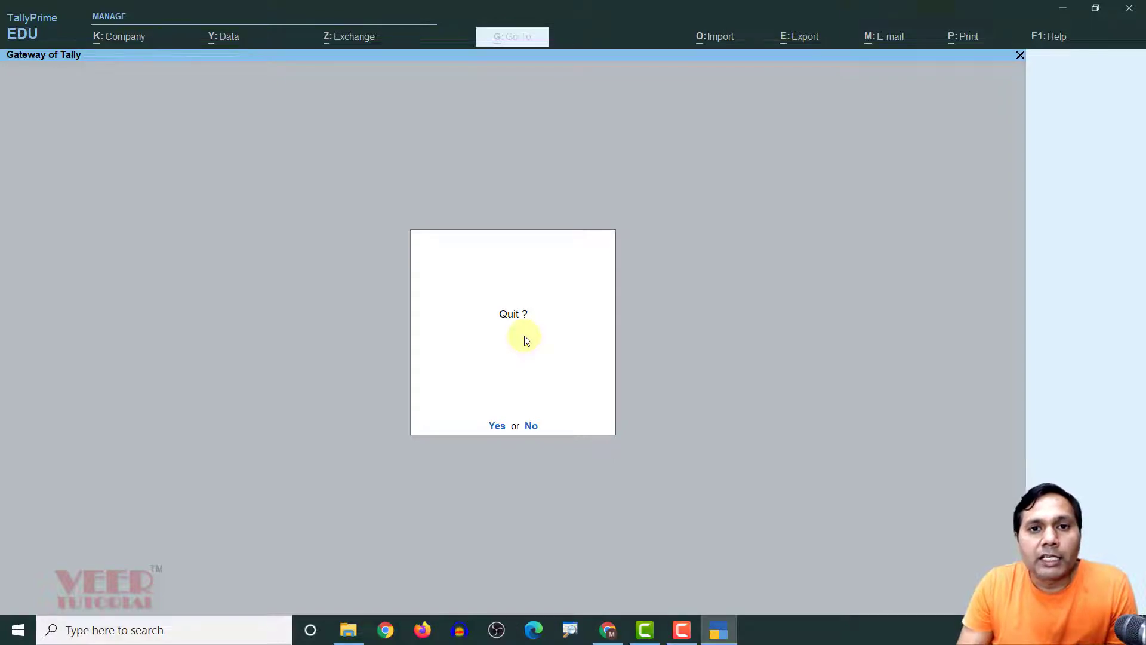
{"action": "key", "text": "n"}
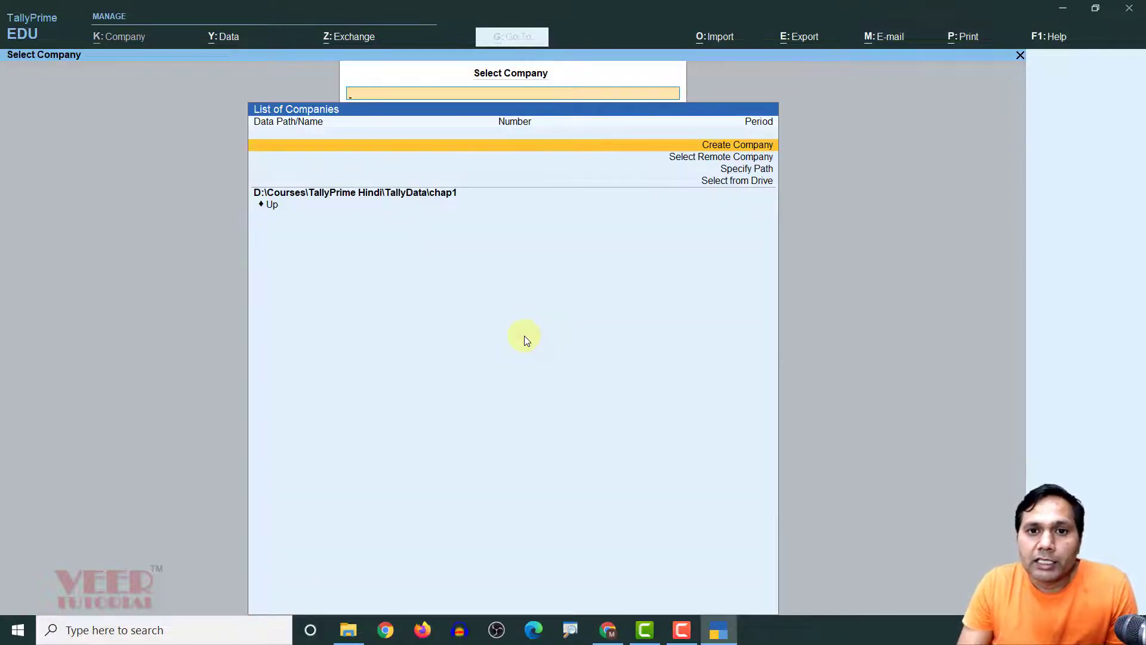
Start creating a new company and keep D:\Courses\TallyPrime Hindi\TallyData\chap1 as its data path
{"action": "key", "text": "Down"}
{"action": "key", "text": "Down"}
{"action": "key", "text": "Up"}
{"action": "key", "text": "Up"}
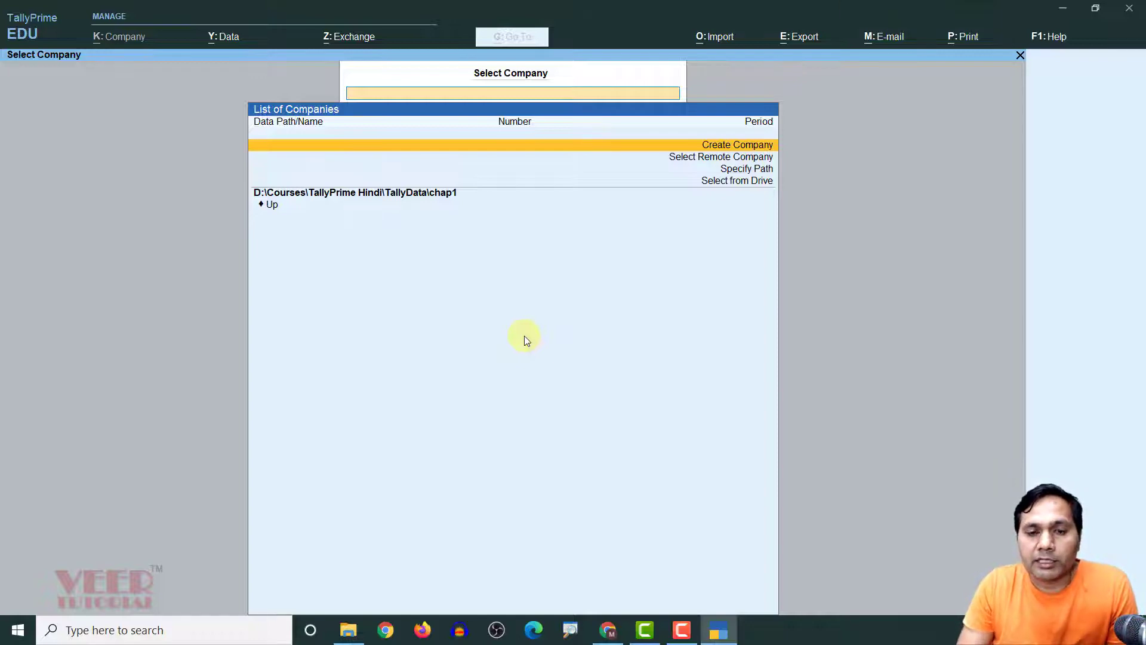
{"action": "key", "text": "Return"}
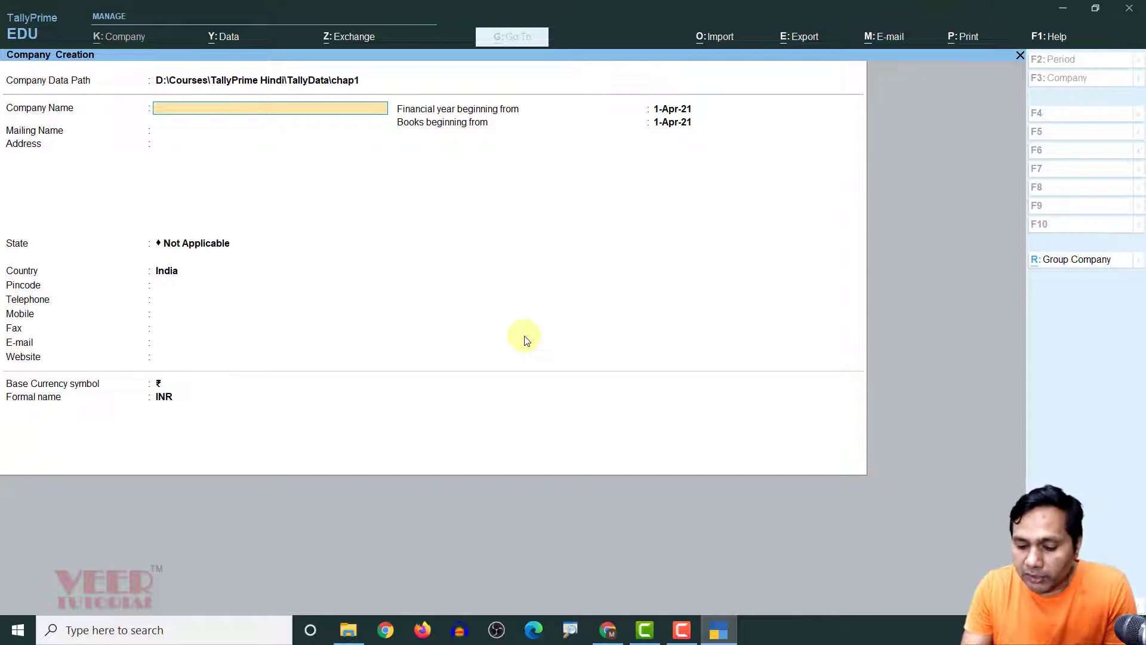
{"action": "key", "text": "BackSpace"}
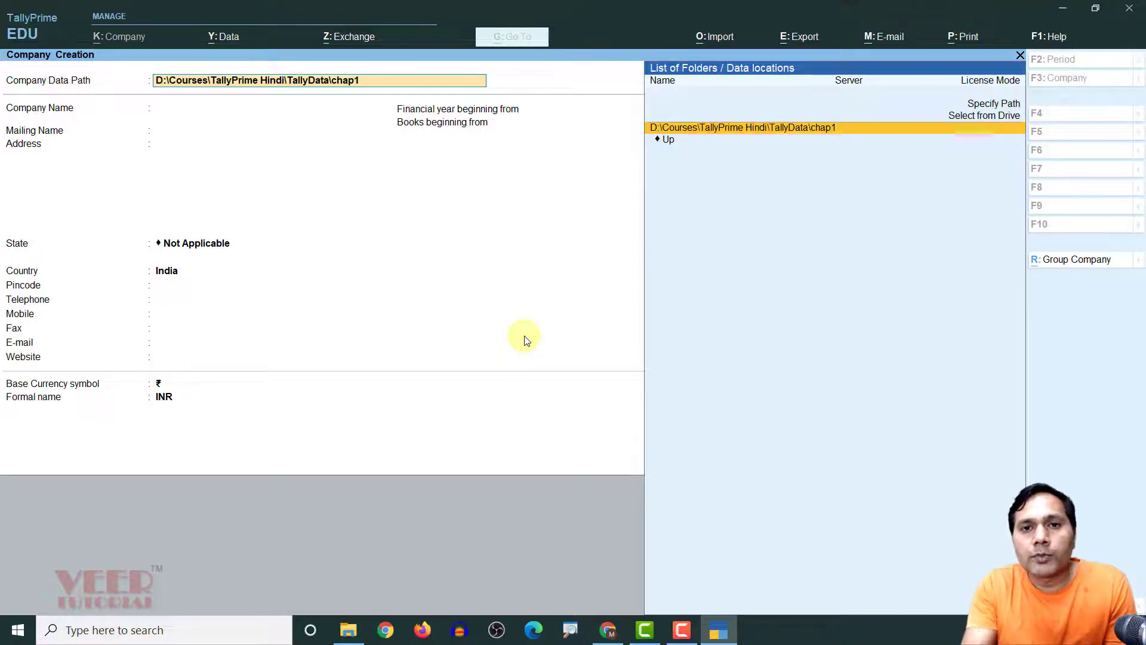
{"action": "key", "text": "Down"}
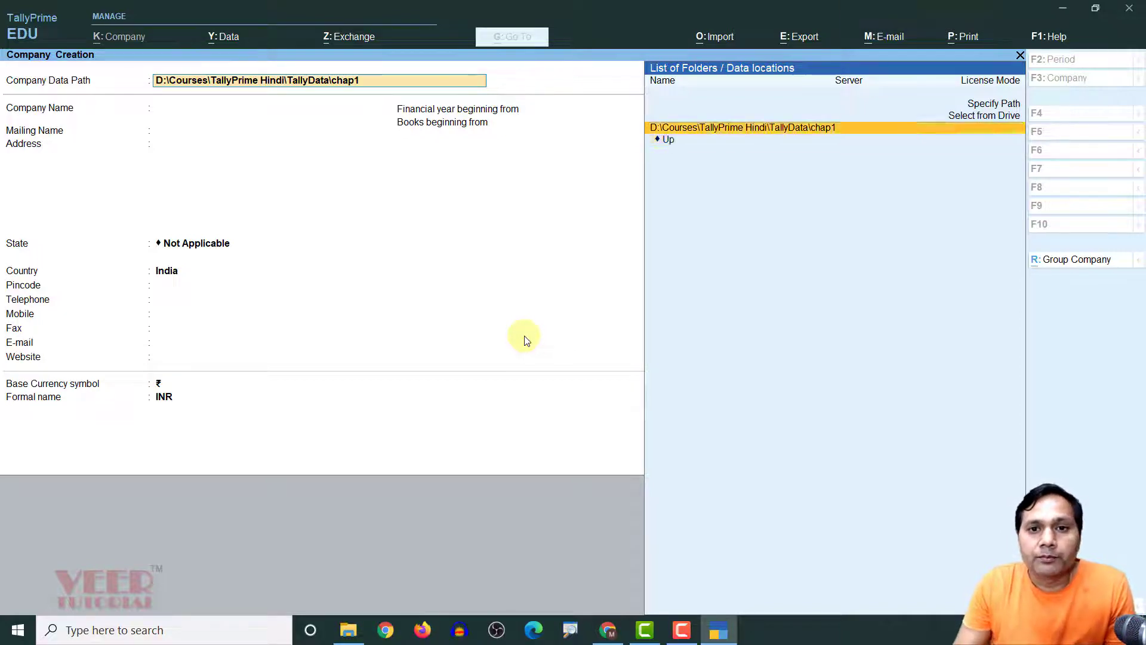
{"action": "key", "text": "Up"}
{"action": "key", "text": "Return"}
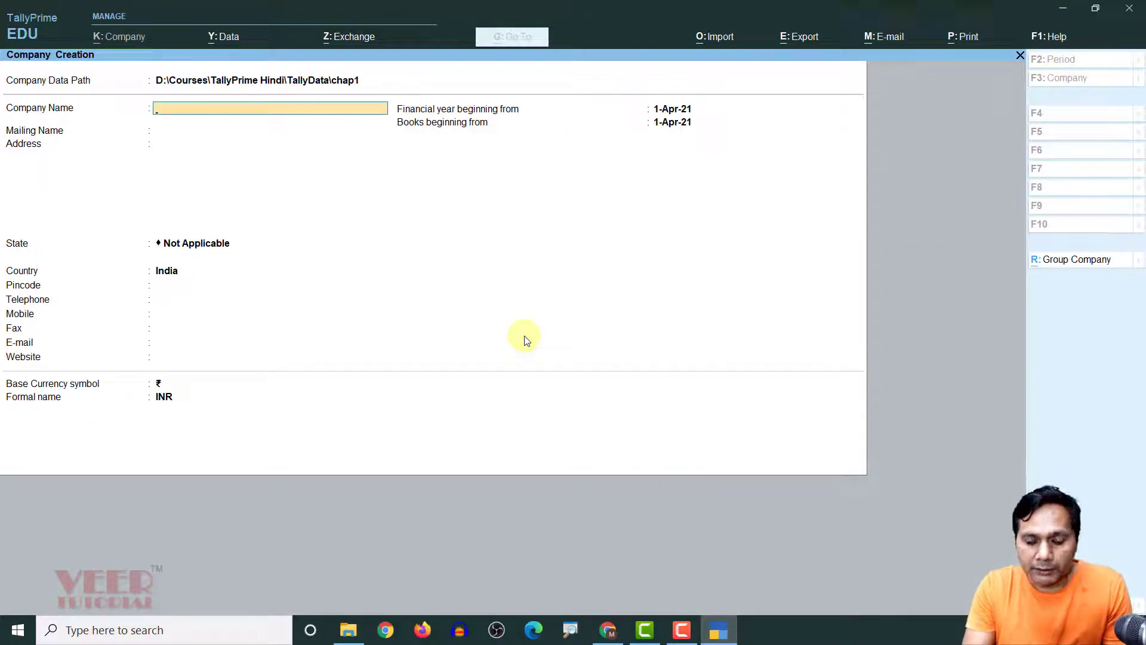
Enter New Age Computers as the company and mailing name, and fill in the first line of the company's address
{"action": "type", "text": "New"}
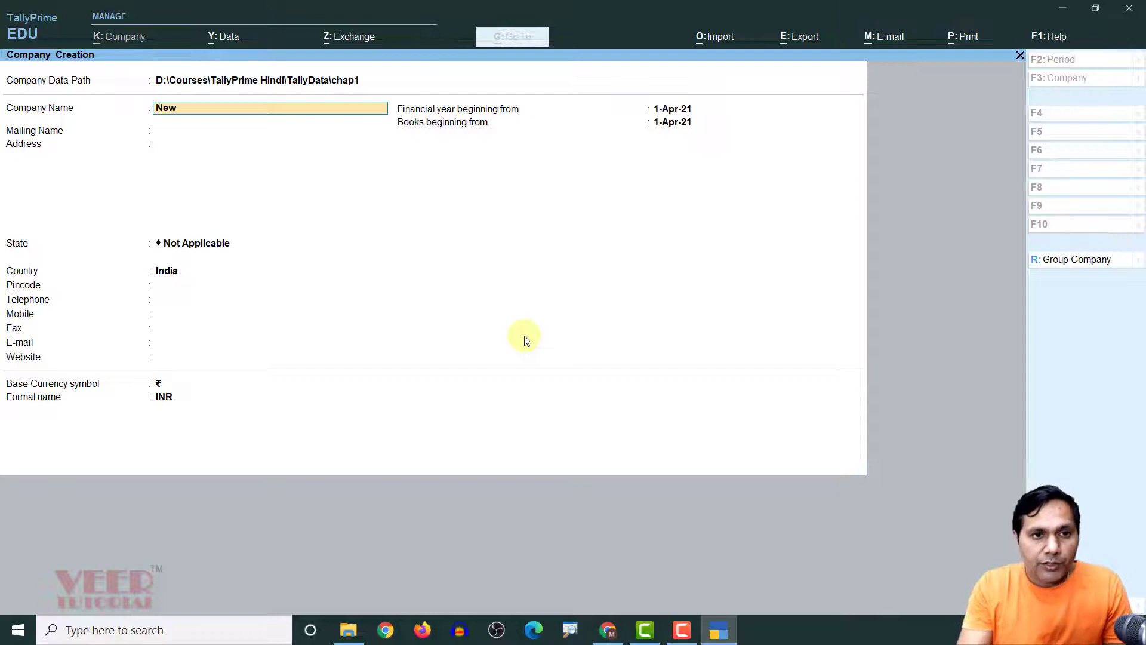
{"action": "type", "text": " age Computers"}
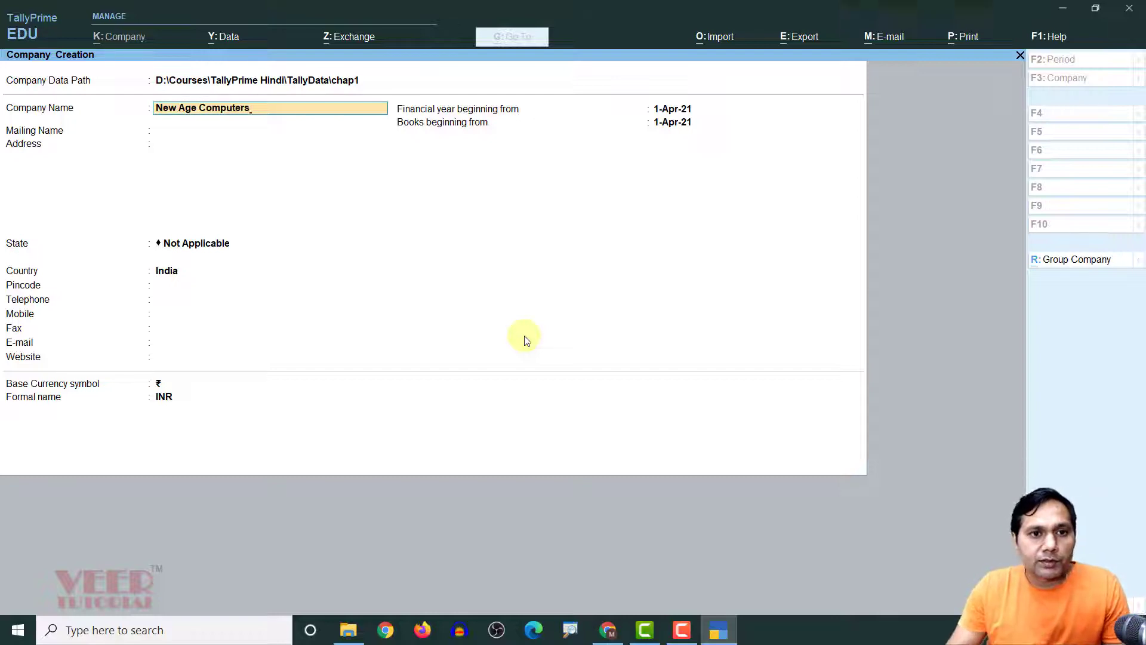
{"action": "key", "text": "Return"}
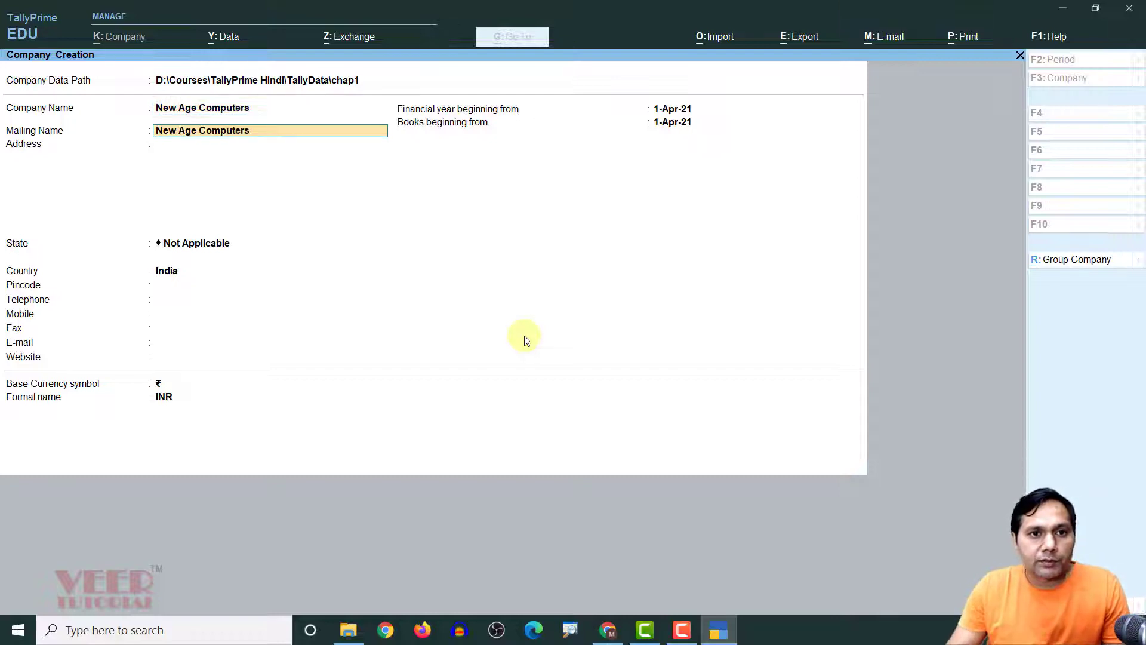
{"action": "key", "text": "Return"}
{"action": "type", "text": "123, 1st Floor, Nehru Ground"}
{"action": "key", "text": "Return"}
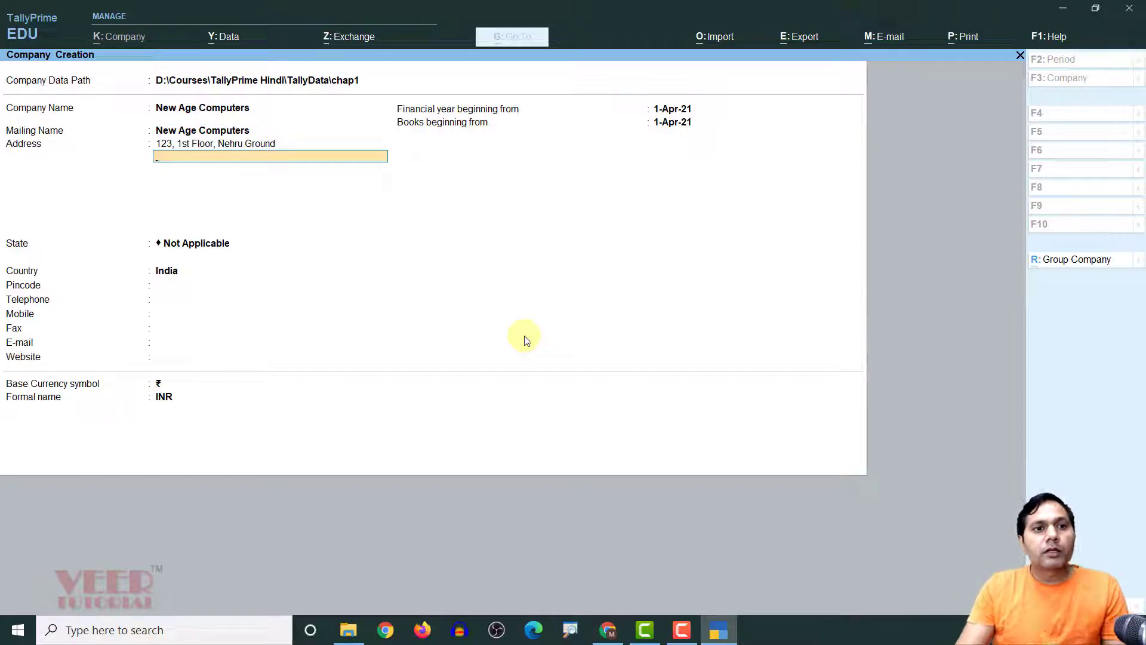
Go back over the company name, mailing name and address entries, and proceed to the State field
{"action": "key", "text": "Up"}
{"action": "key", "text": "Up"}
{"action": "key", "text": "Up"}
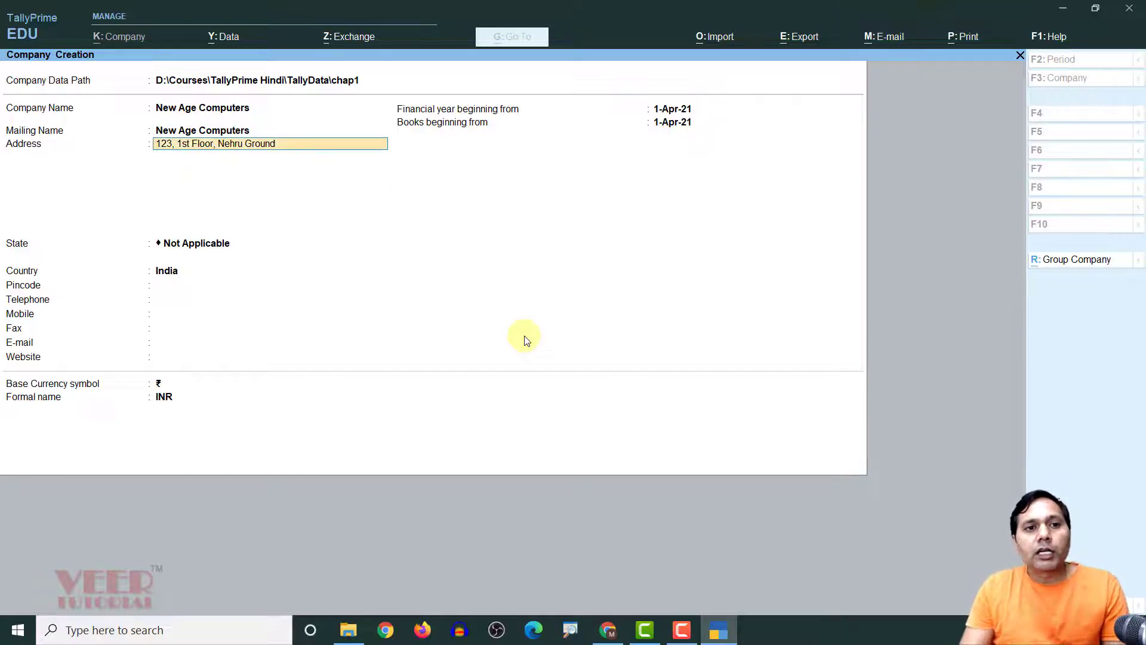
{"action": "key", "text": "Return"}
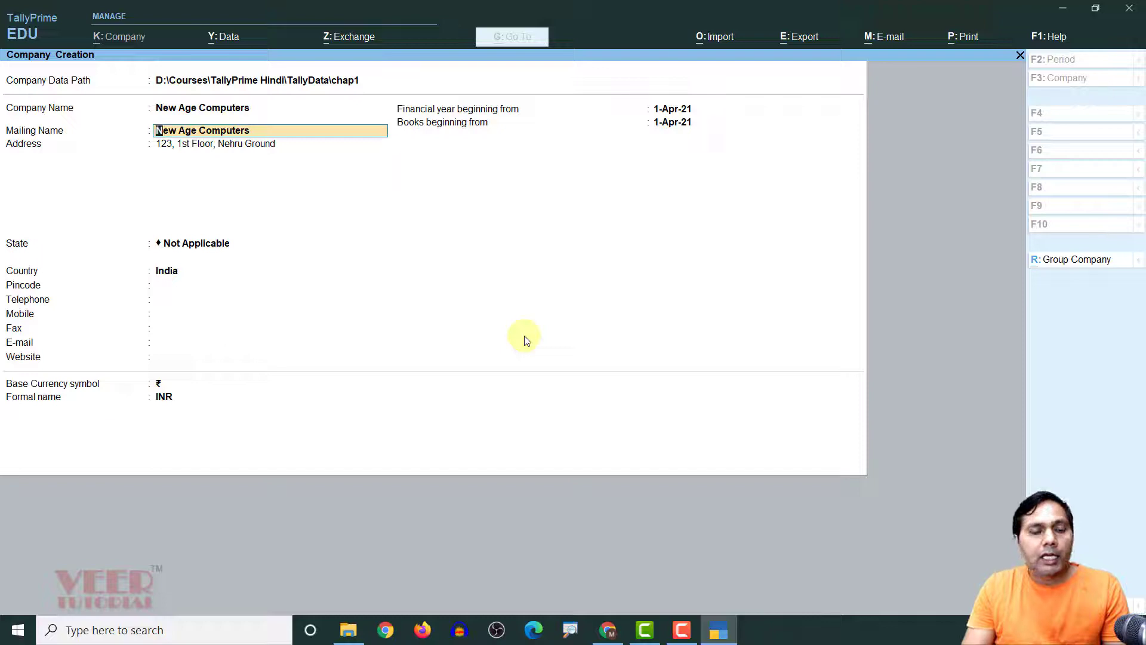
{"action": "key", "text": "Up"}
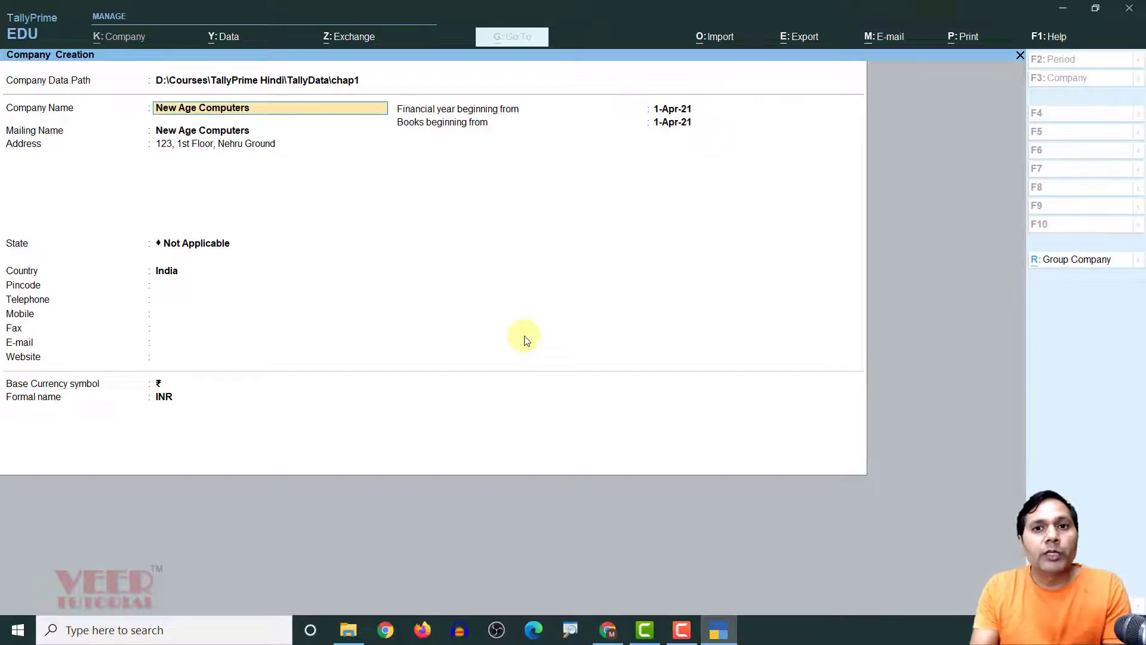
{"action": "key", "text": "Return"}
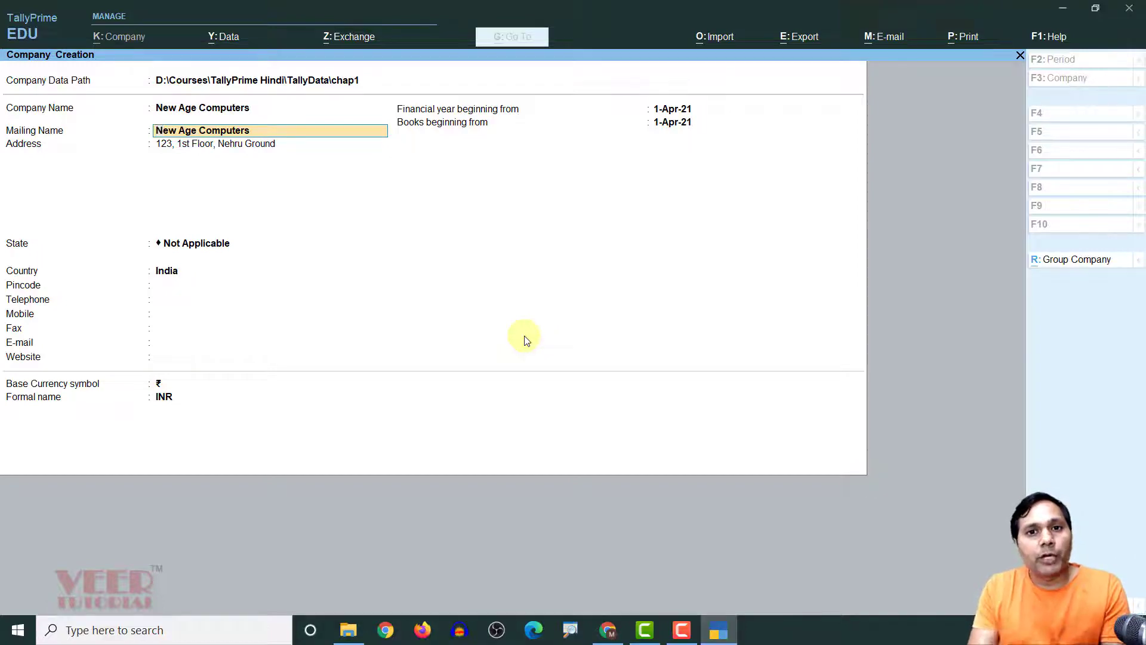
{"action": "key", "text": "Return"}
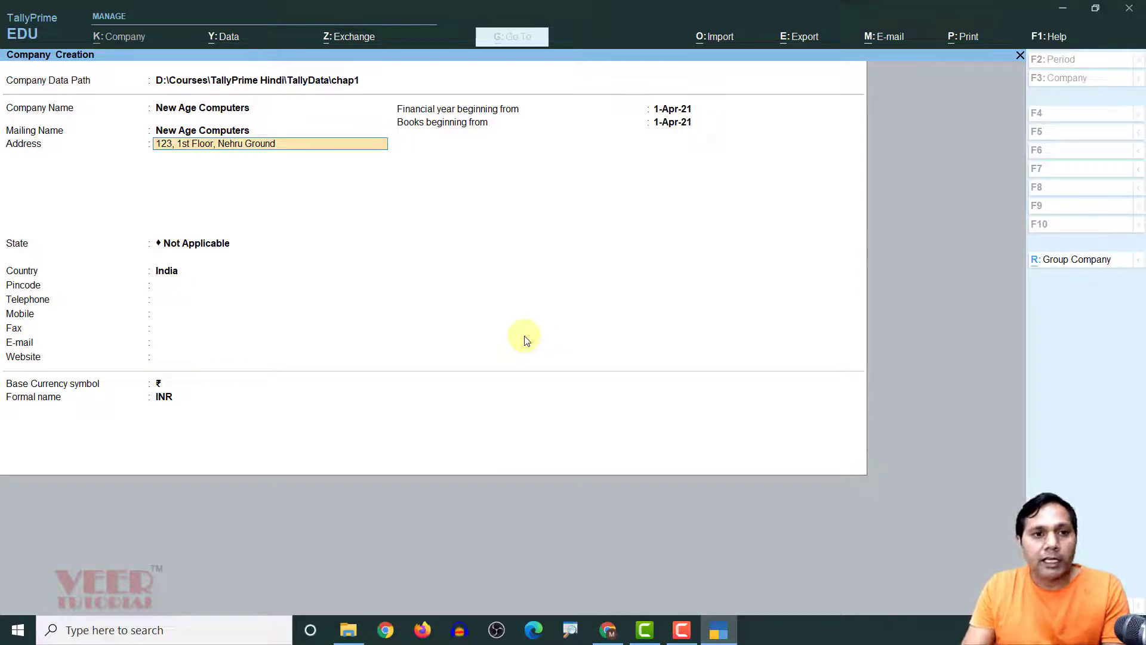
{"action": "key", "text": "Return"}
{"action": "key", "text": "Return"}
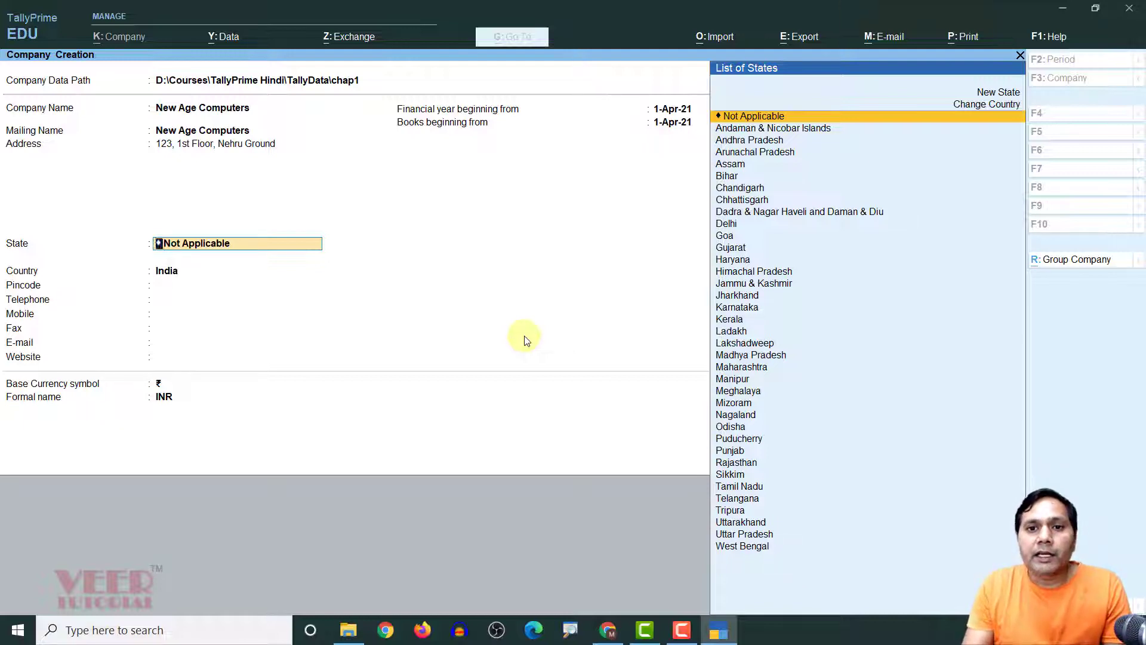
Look through the whole list of states and go back up to the Change Country option
{"action": "key", "text": "Down"}
{"action": "key", "text": "Down"}
{"action": "key", "text": "Down"}
{"action": "key", "text": "Down"}
{"action": "key", "text": "Down"}
{"action": "key", "text": "Down"}
{"action": "key", "text": "Down"}
{"action": "key", "text": "Down"}
{"action": "key", "text": "Down"}
{"action": "key", "text": "Down"}
{"action": "key", "text": "Down"}
{"action": "key", "text": "Down"}
{"action": "key", "text": "Down"}
{"action": "key", "text": "Down"}
{"action": "key", "text": "Down"}
{"action": "key", "text": "Down"}
{"action": "key", "text": "Down"}
{"action": "key", "text": "Down"}
{"action": "key", "text": "Down"}
{"action": "key", "text": "Down"}
{"action": "key", "text": "Down"}
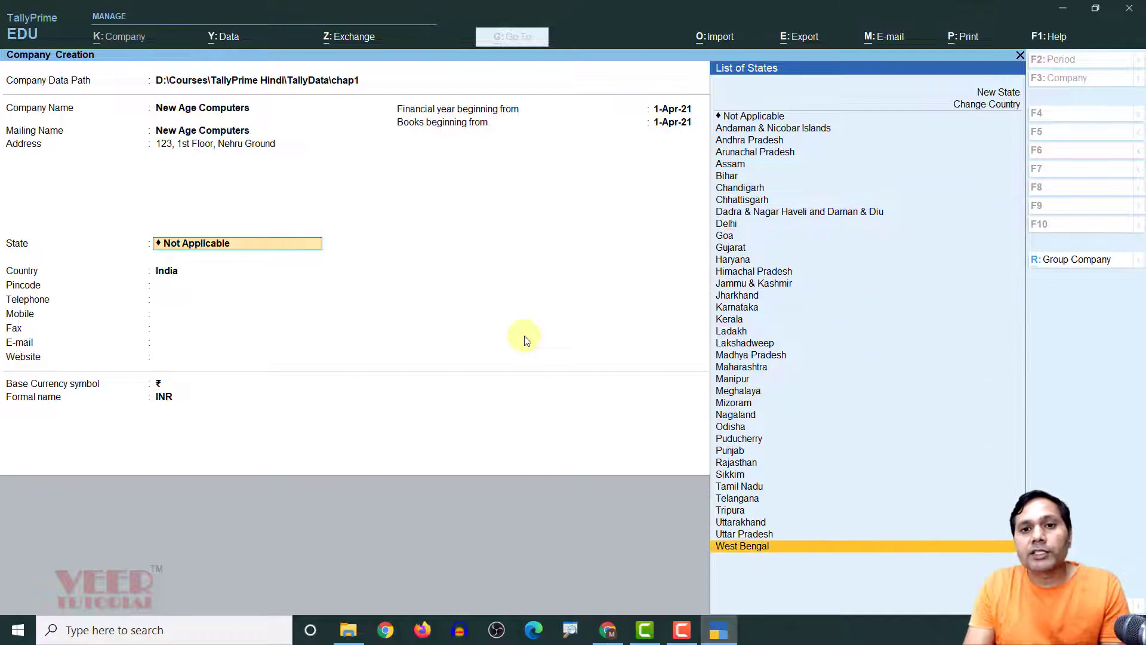
{"action": "key", "text": "Up"}
{"action": "key", "text": "Up"}
{"action": "key", "text": "Up"}
{"action": "key", "text": "Up"}
{"action": "key", "text": "Up"}
{"action": "key", "text": "Up"}
{"action": "key", "text": "Up"}
{"action": "key", "text": "Up"}
{"action": "key", "text": "Up"}
{"action": "key", "text": "Up"}
{"action": "key", "text": "Up"}
{"action": "key", "text": "Up"}
{"action": "key", "text": "Up"}
{"action": "key", "text": "Up"}
{"action": "key", "text": "Up"}
{"action": "key", "text": "Up"}
{"action": "key", "text": "Up"}
{"action": "key", "text": "Up"}
{"action": "key", "text": "Up"}
{"action": "key", "text": "Up"}
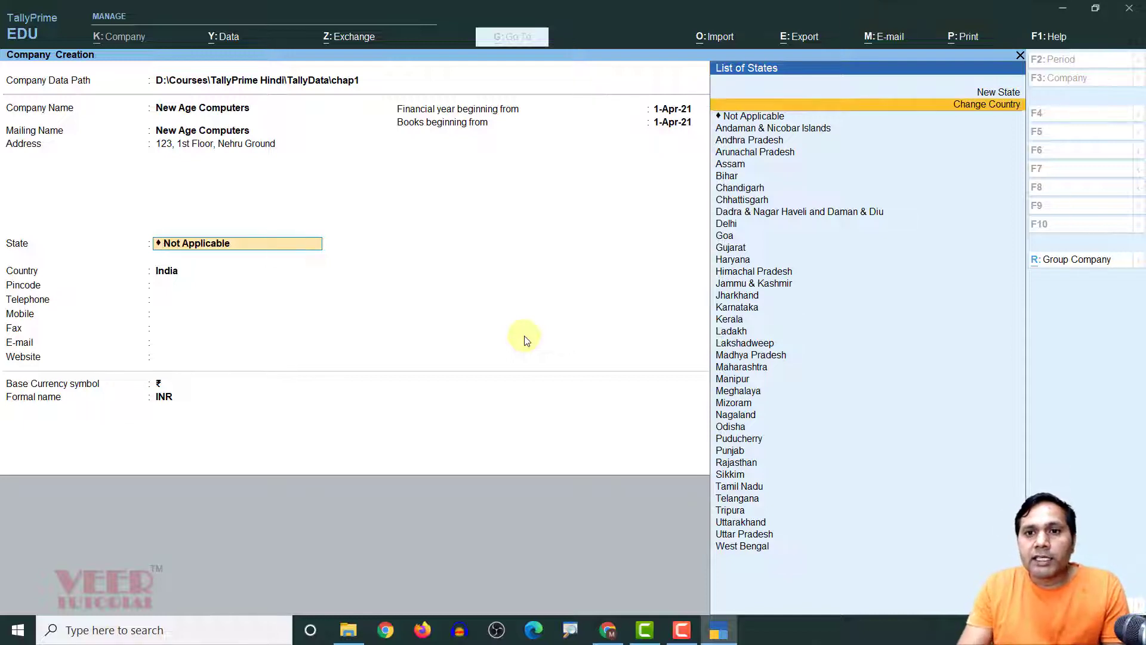
Look at the country list and its New Country option, and return to the list of states without changing the country
{"action": "key", "text": "Return"}
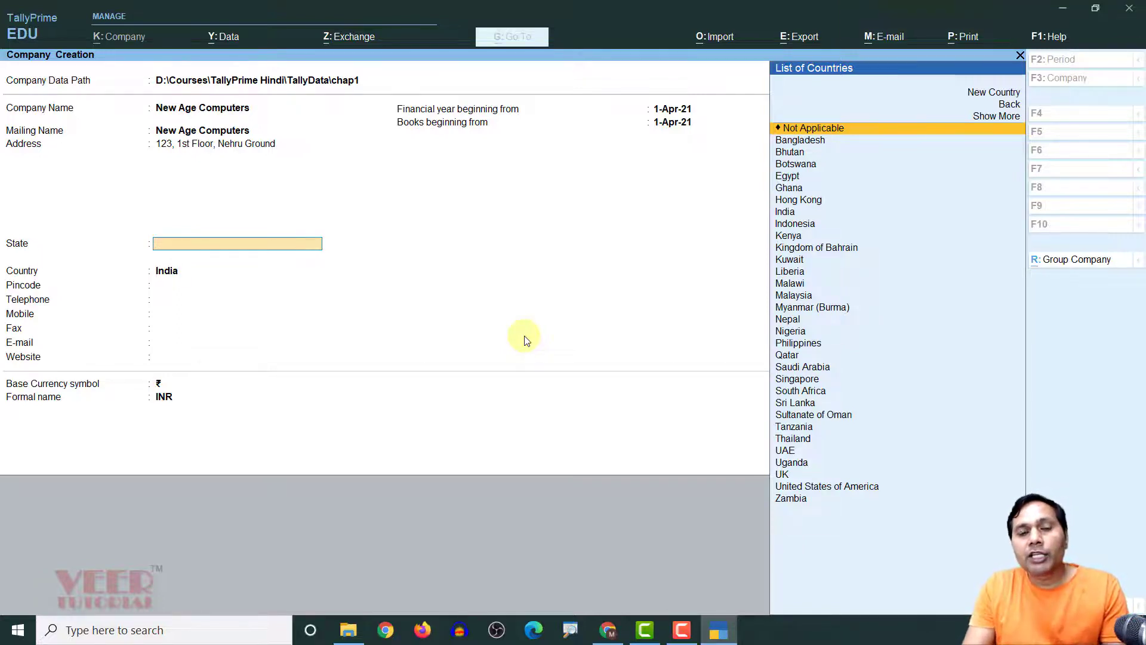
{"action": "key", "text": "Up"}
{"action": "key", "text": "Up"}
{"action": "key", "text": "Up"}
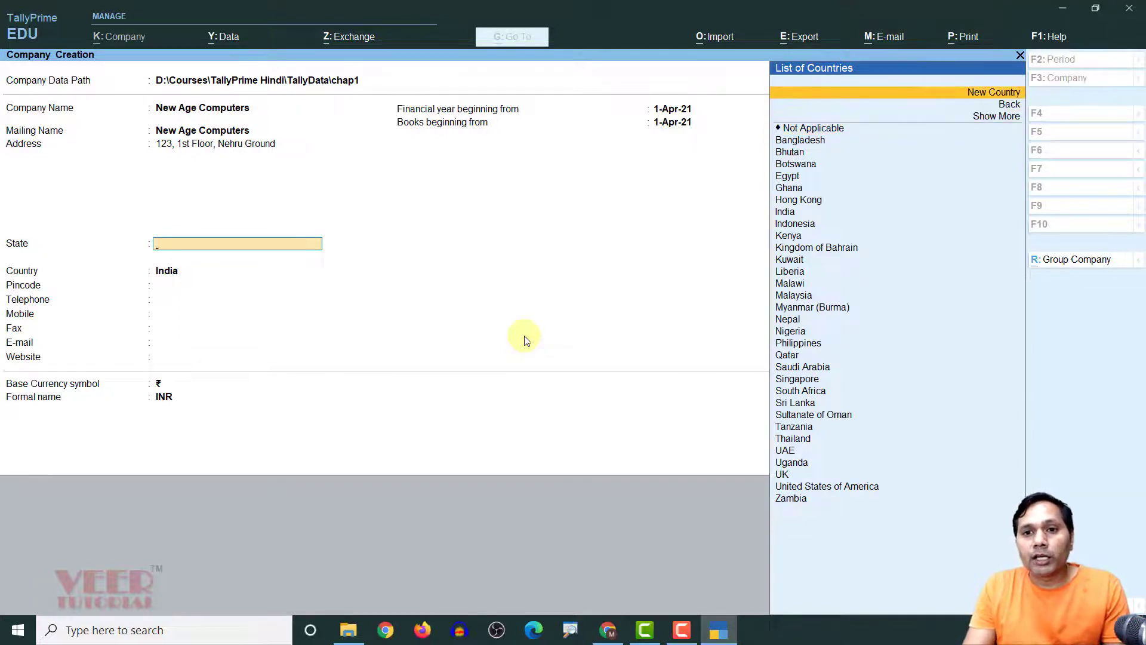
{"action": "key", "text": "Down"}
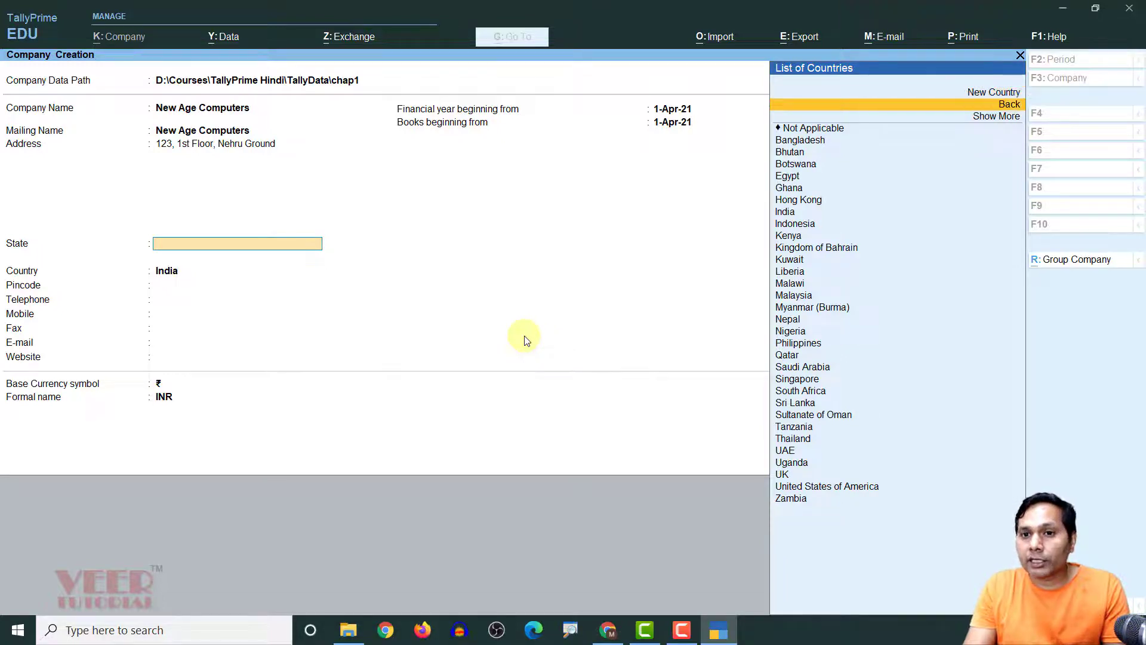
{"action": "key", "text": "Return"}
{"action": "key", "text": "Down"}
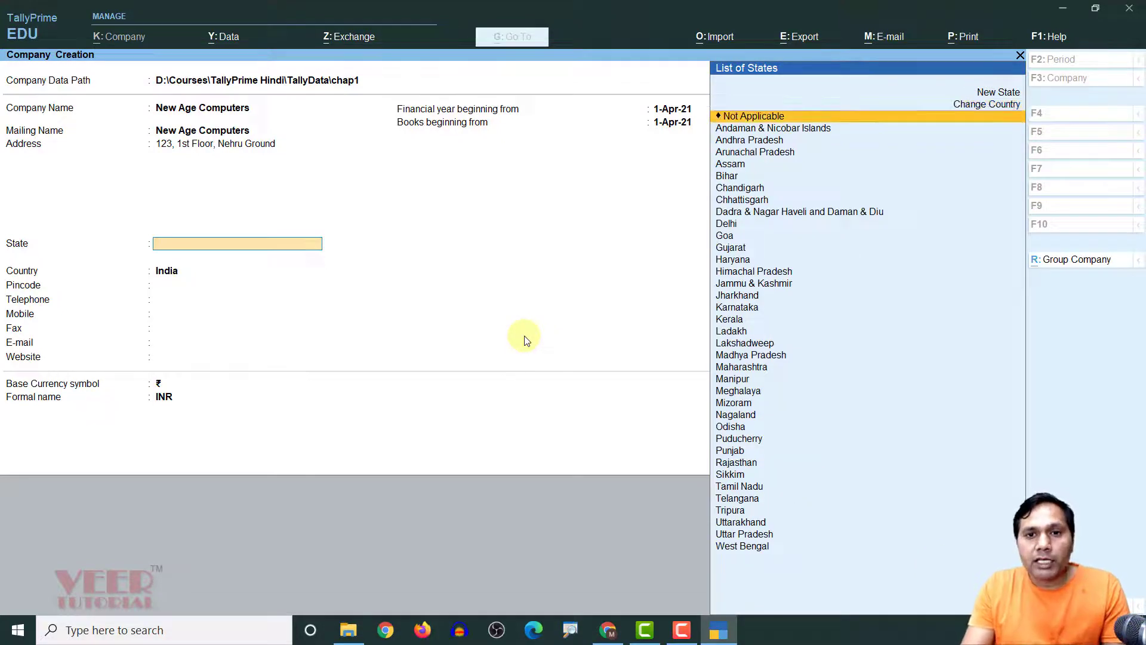
Set the company's state to Delhi and fill in its pincode
{"action": "type", "text": "Del"}
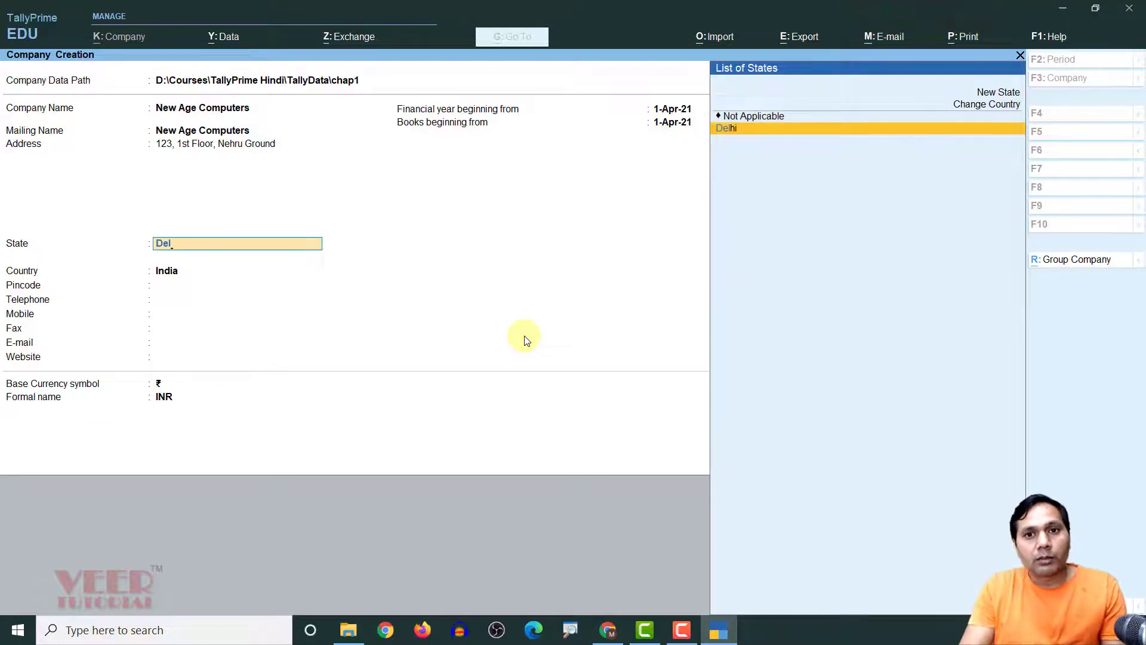
{"action": "key", "text": "Return"}
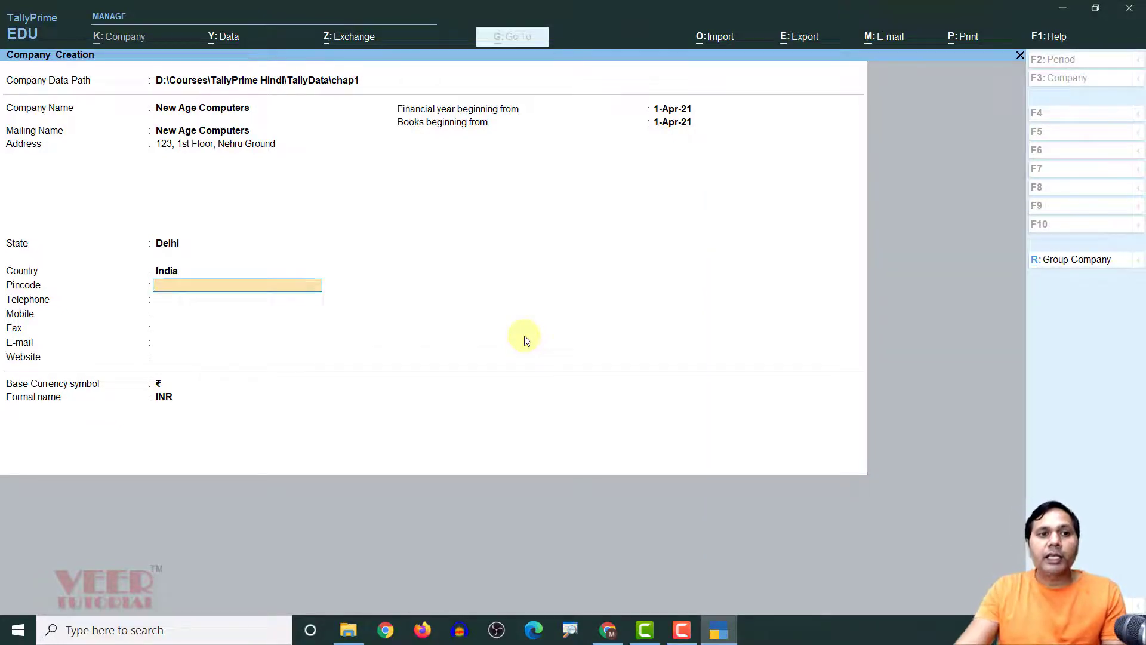
{"action": "type", "text": "110022"}
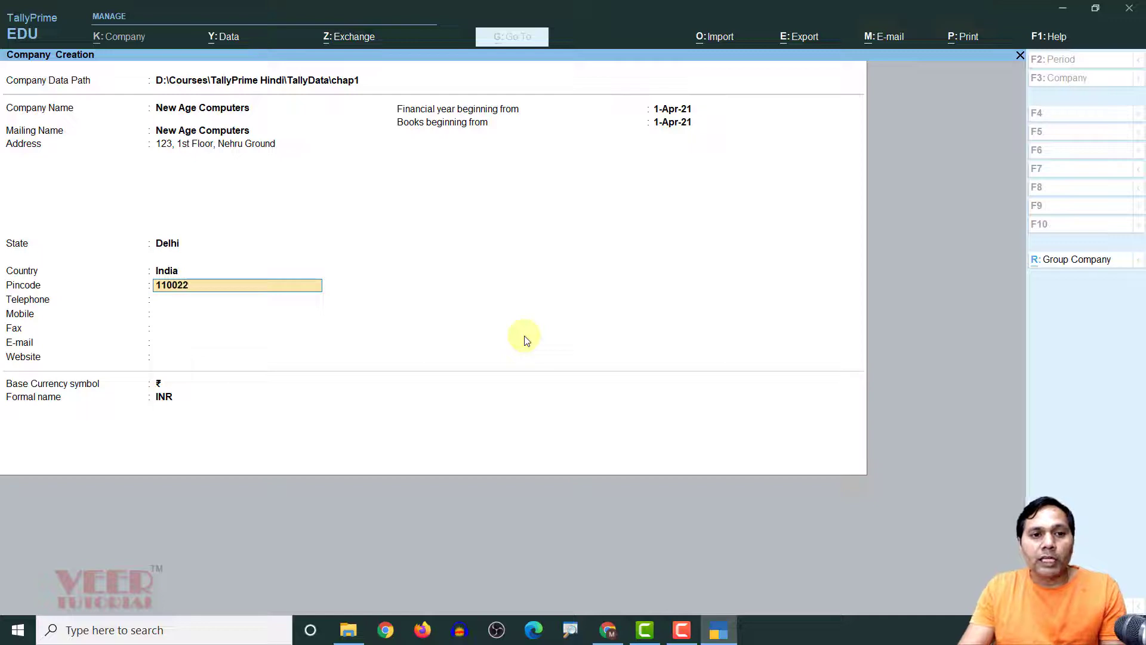
{"action": "key", "text": "Return"}
Leave the telephone, mobile, fax, e-mail and website fields blank and proceed to the financial year date
{"action": "key", "text": "Return"}
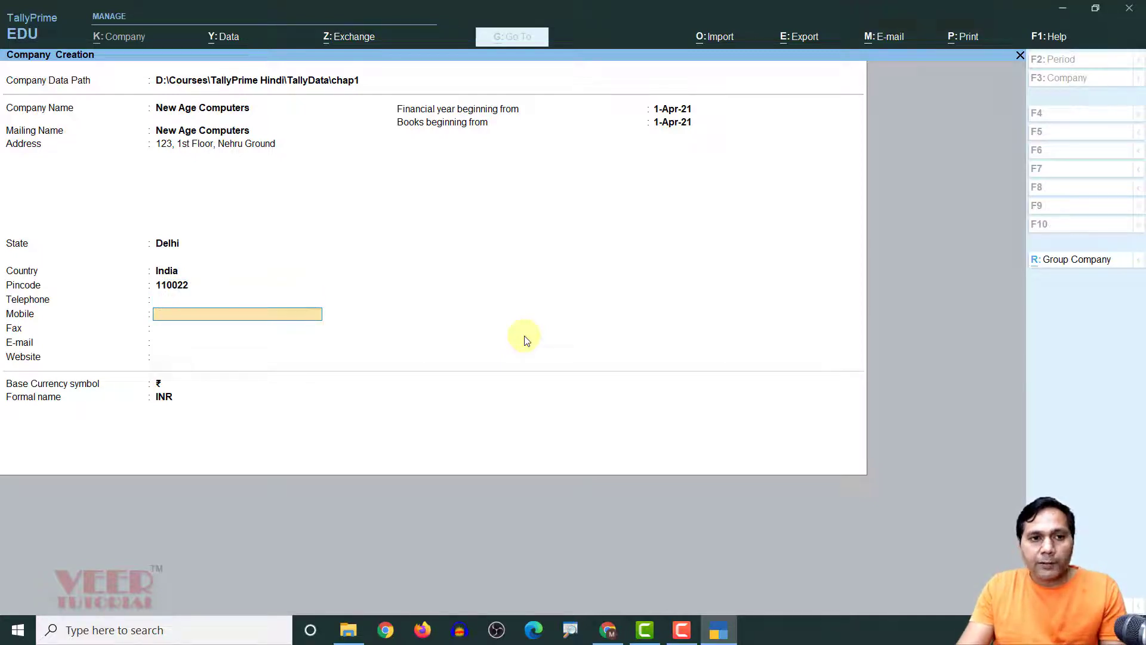
{"action": "key", "text": "Return"}
{"action": "key", "text": "Return"}
{"action": "key", "text": "Return"}
{"action": "key", "text": "Return"}
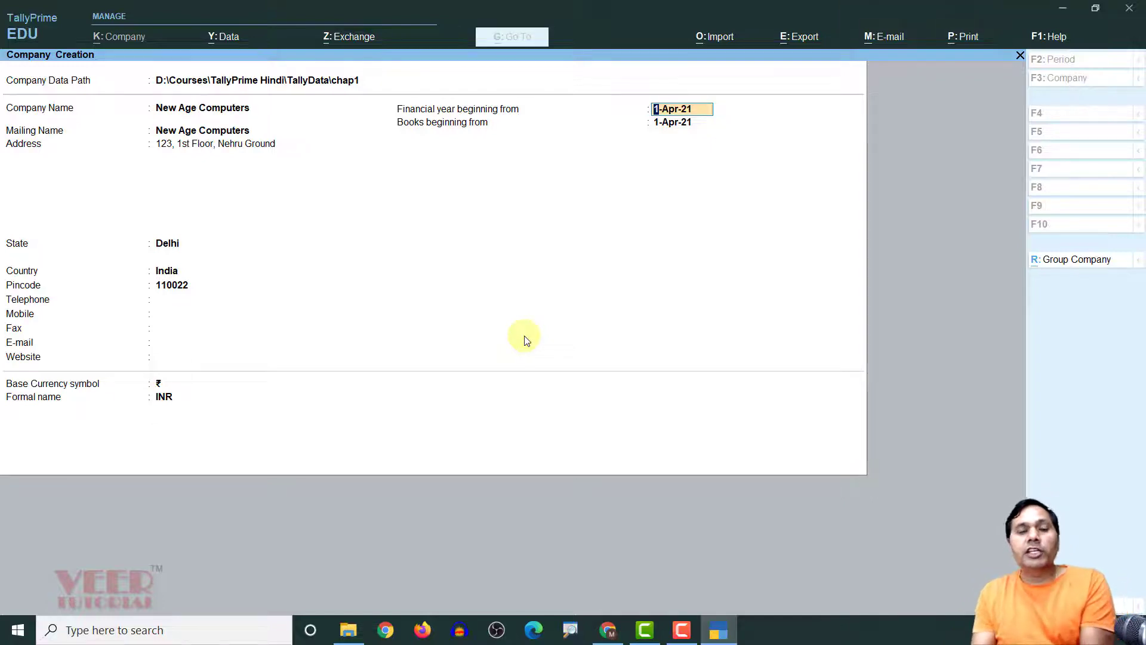
Accept 1-Apr-21 as both the financial year start and the books beginning date
{"action": "key", "text": "Return"}
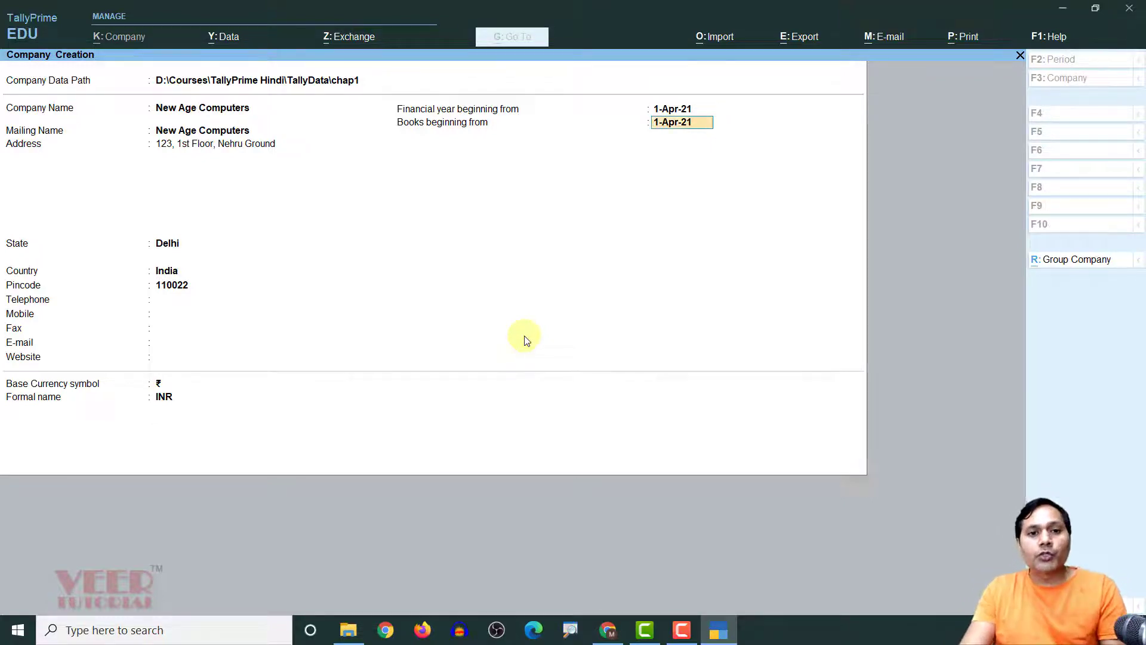
{"action": "key", "text": "BackSpace"}
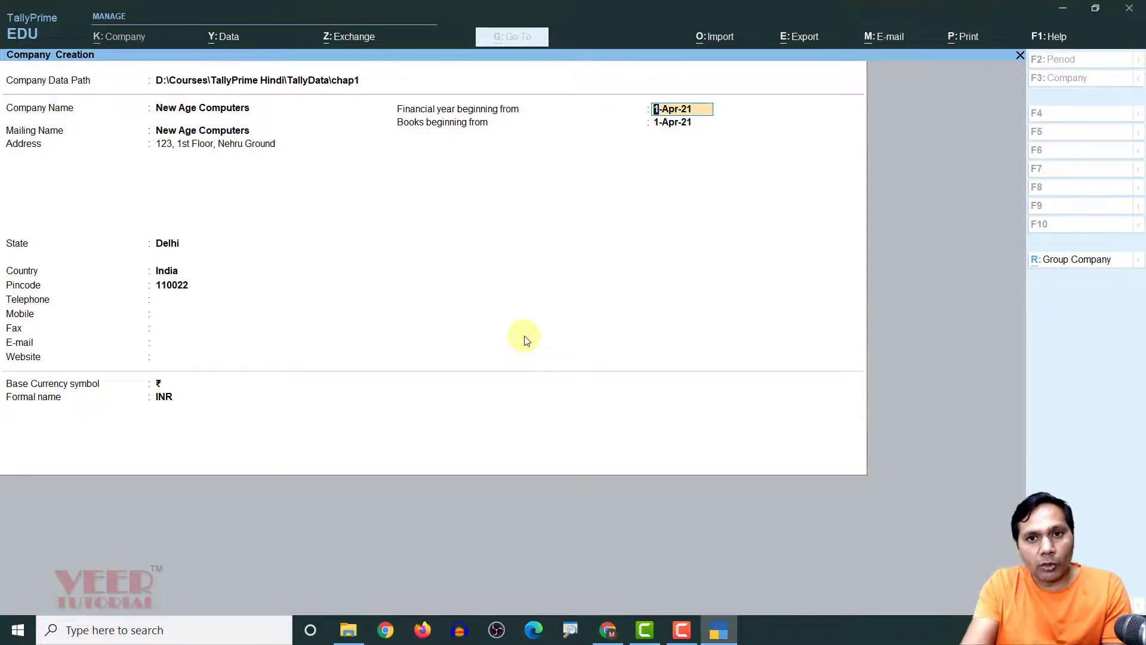
{"action": "key", "text": "Return"}
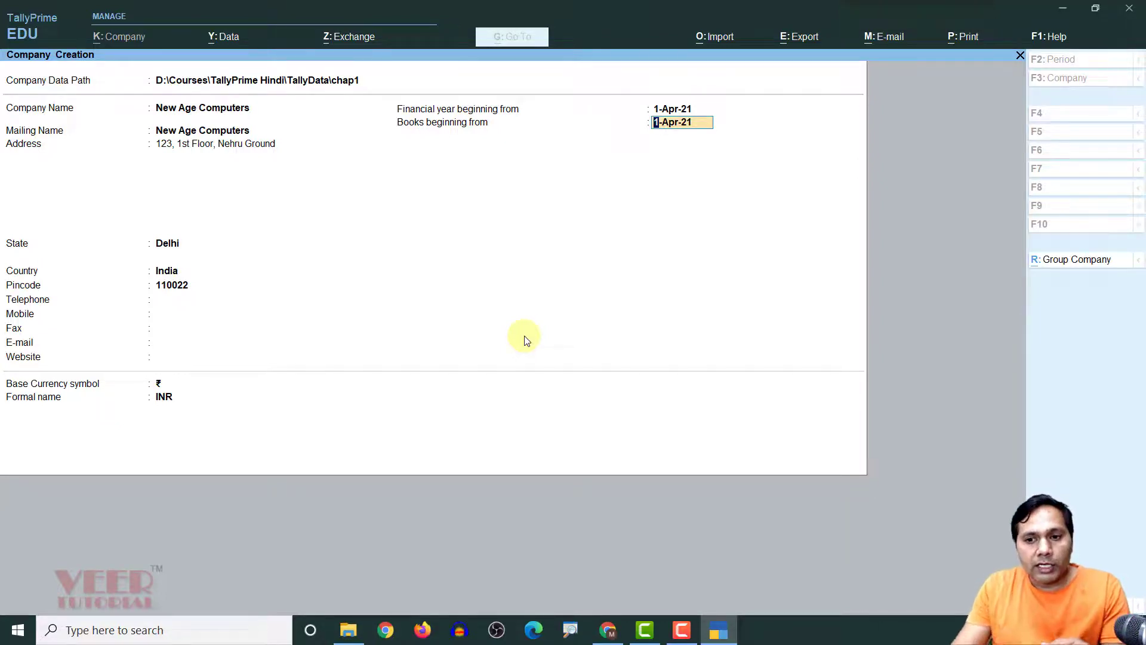
{"action": "left_click", "coordinate": [948, 581]}
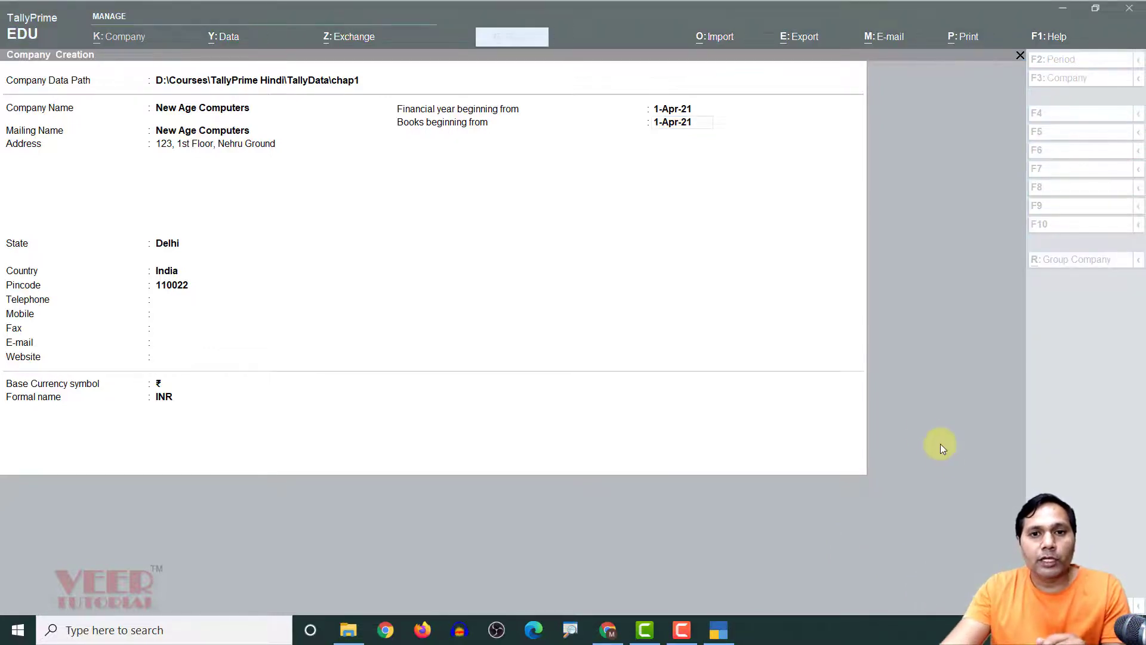
{"action": "left_click", "coordinate": [813, 353]}
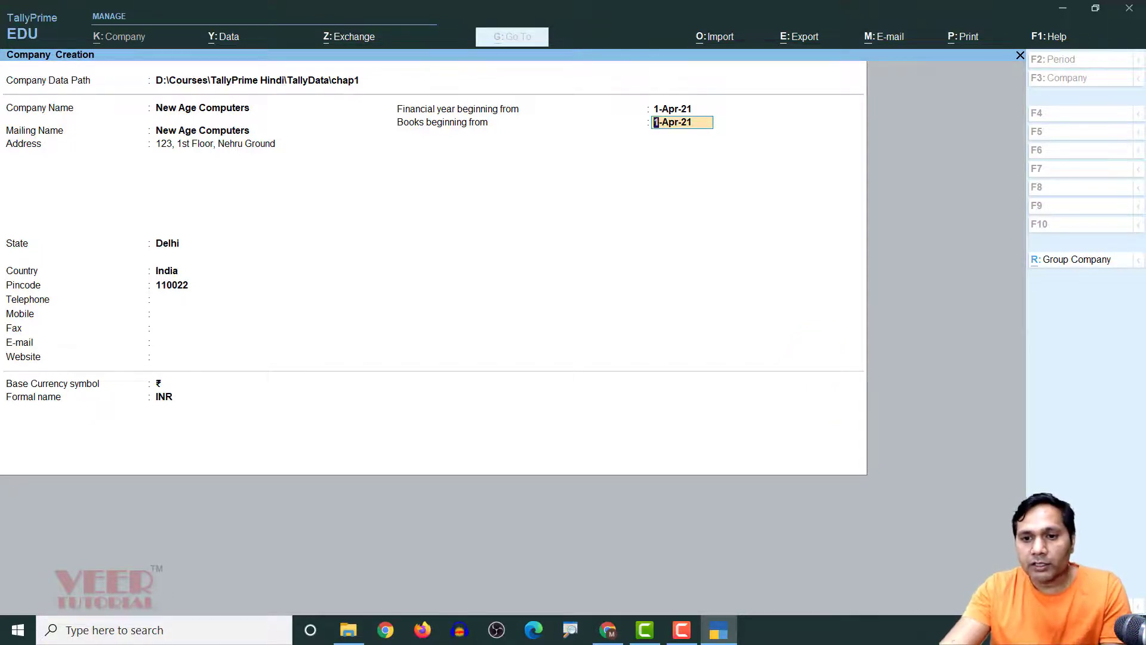
{"action": "key", "text": "Return"}
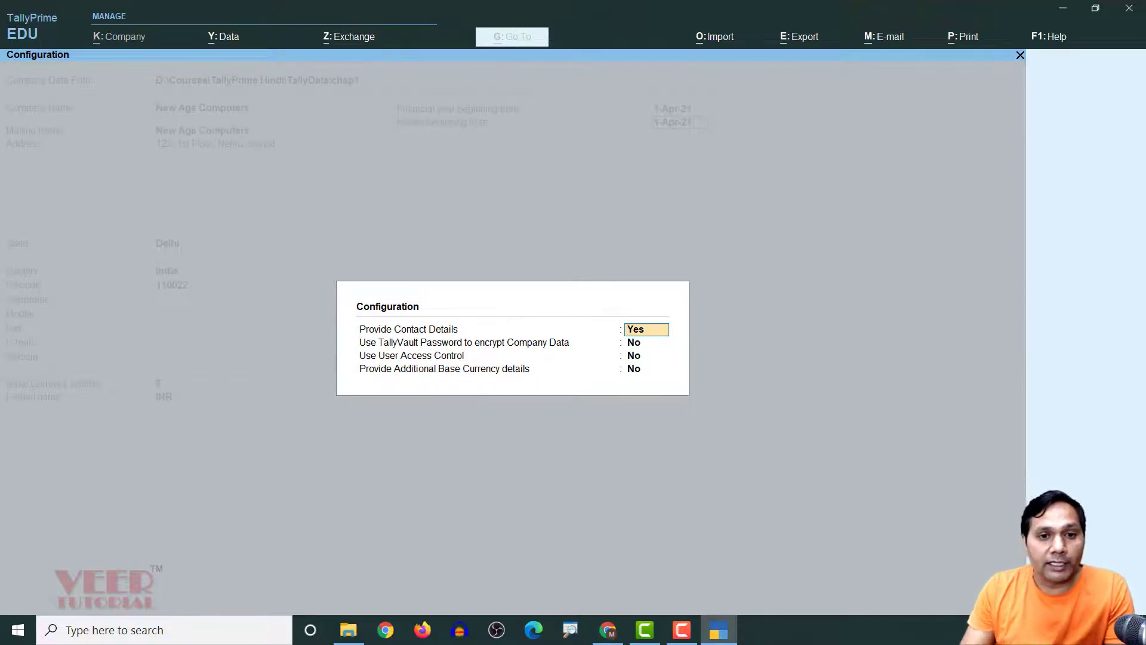
Configure the company to provide contact details and additional base currency details, leaving TallyVault encryption and user access control at No
{"action": "key", "text": "Return"}
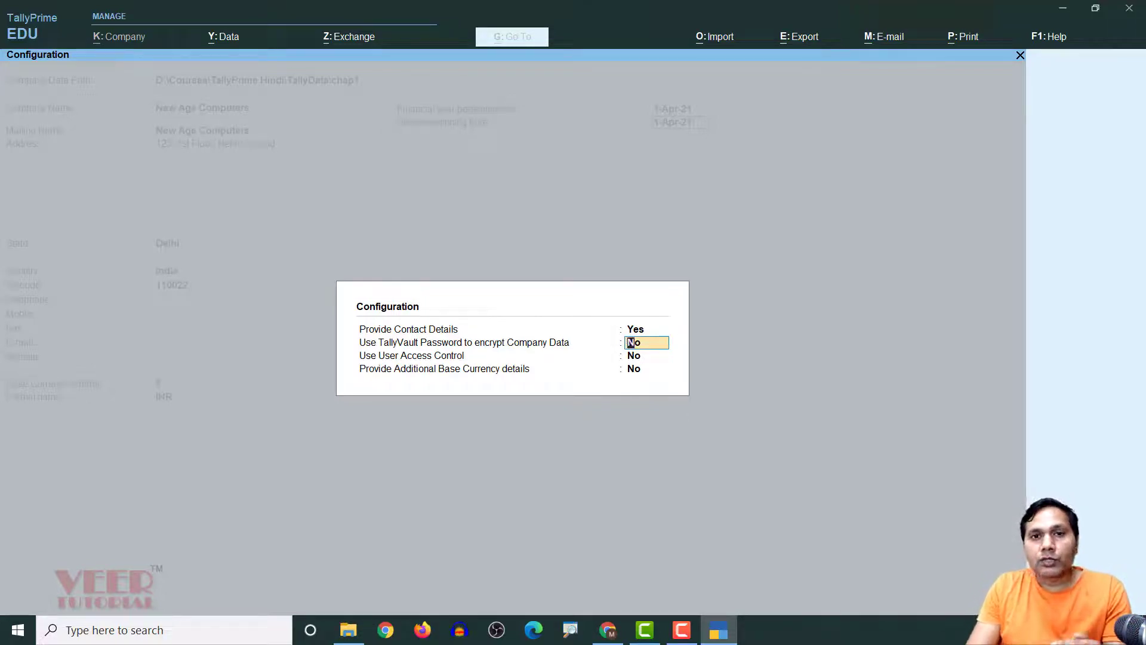
{"action": "key", "text": "Return"}
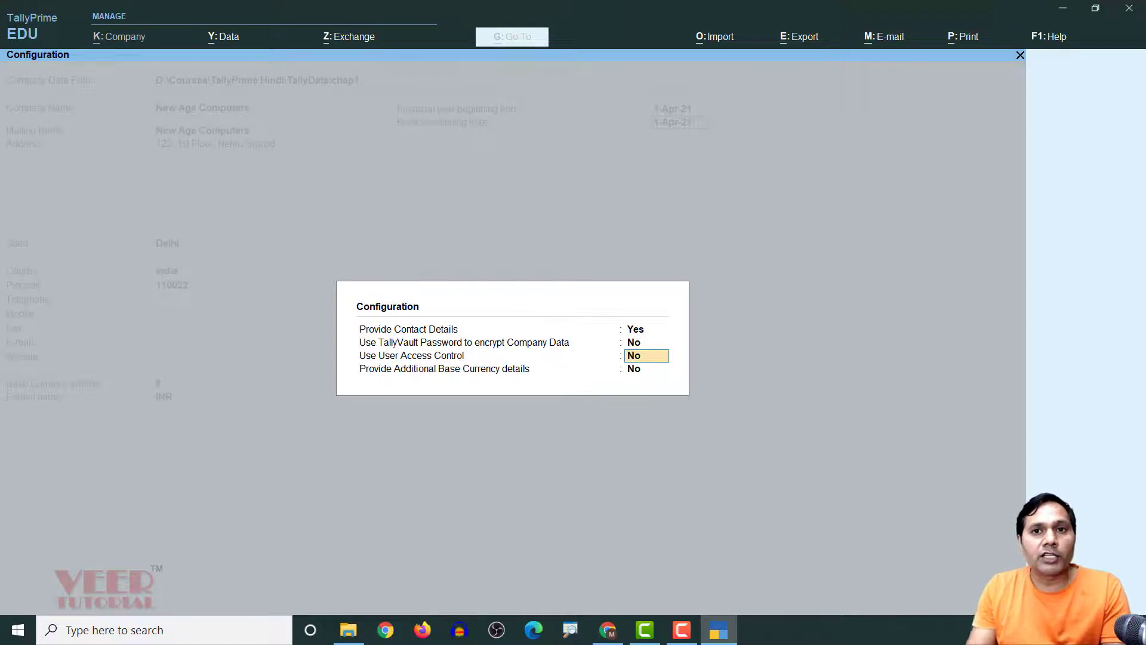
{"action": "key", "text": "Return"}
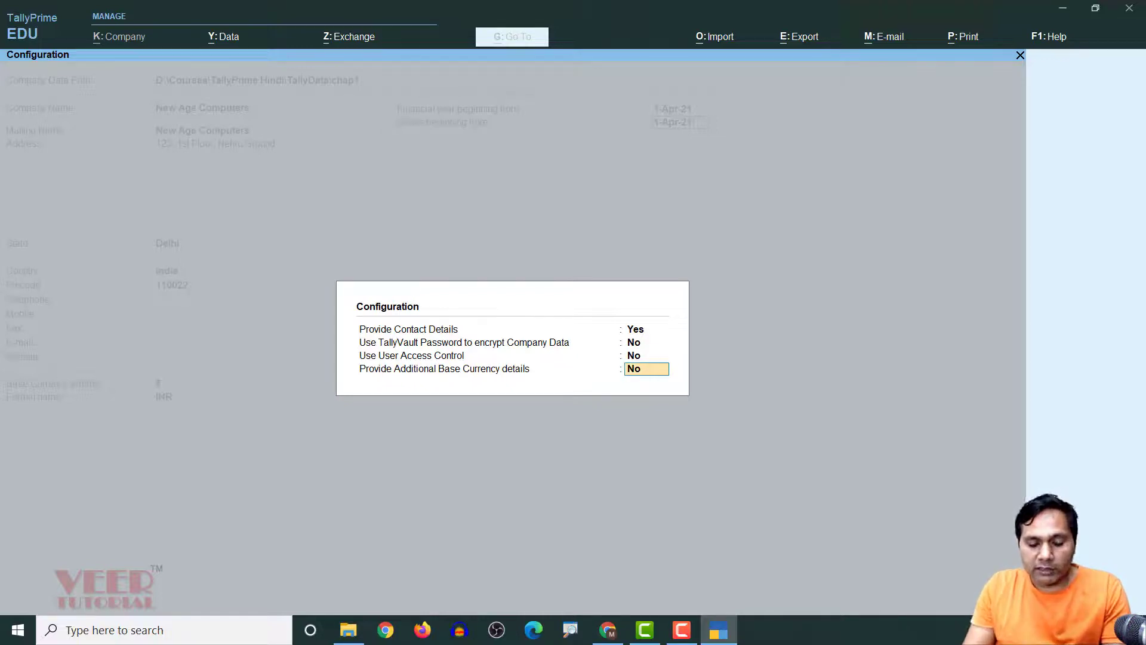
{"action": "key", "text": "Return"}
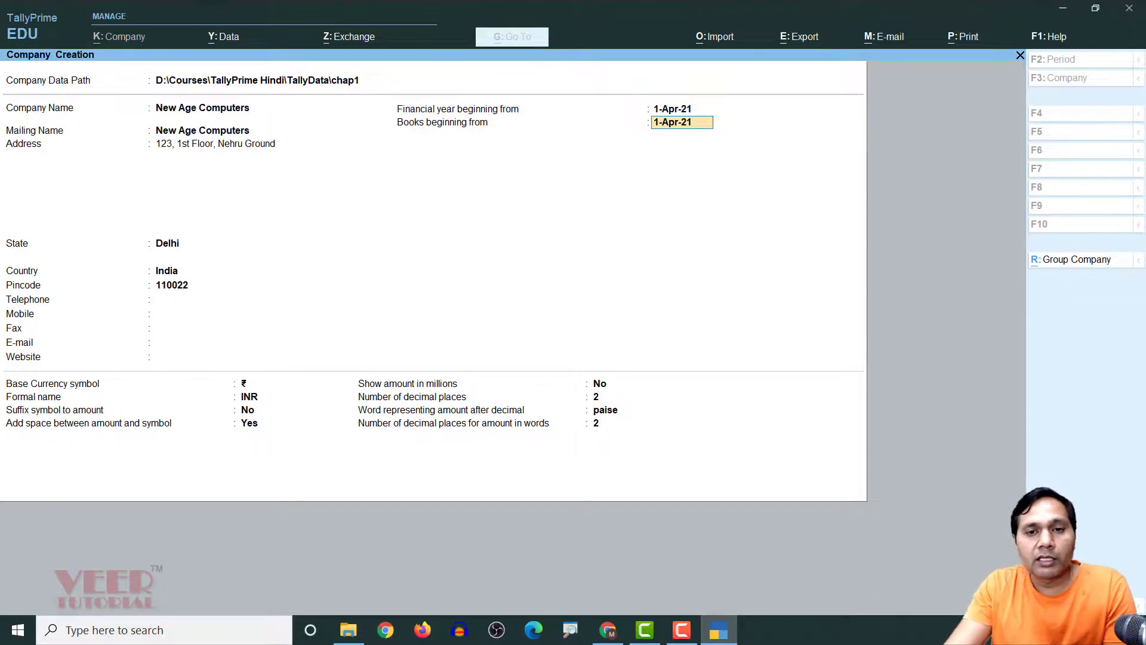
Review the company creation configuration options again and return to the form without changing them
{"action": "key", "text": "Return"}
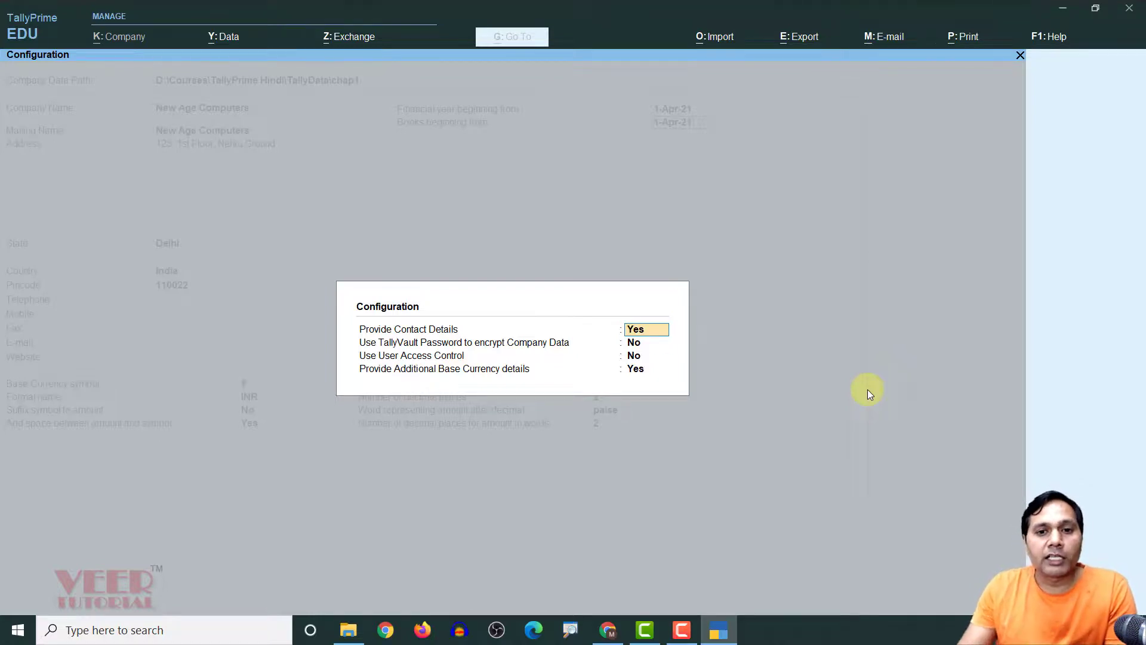
{"action": "key", "text": "Return"}
{"action": "key", "text": "Return"}
{"action": "key", "text": "Return"}
{"action": "key", "text": "Return"}
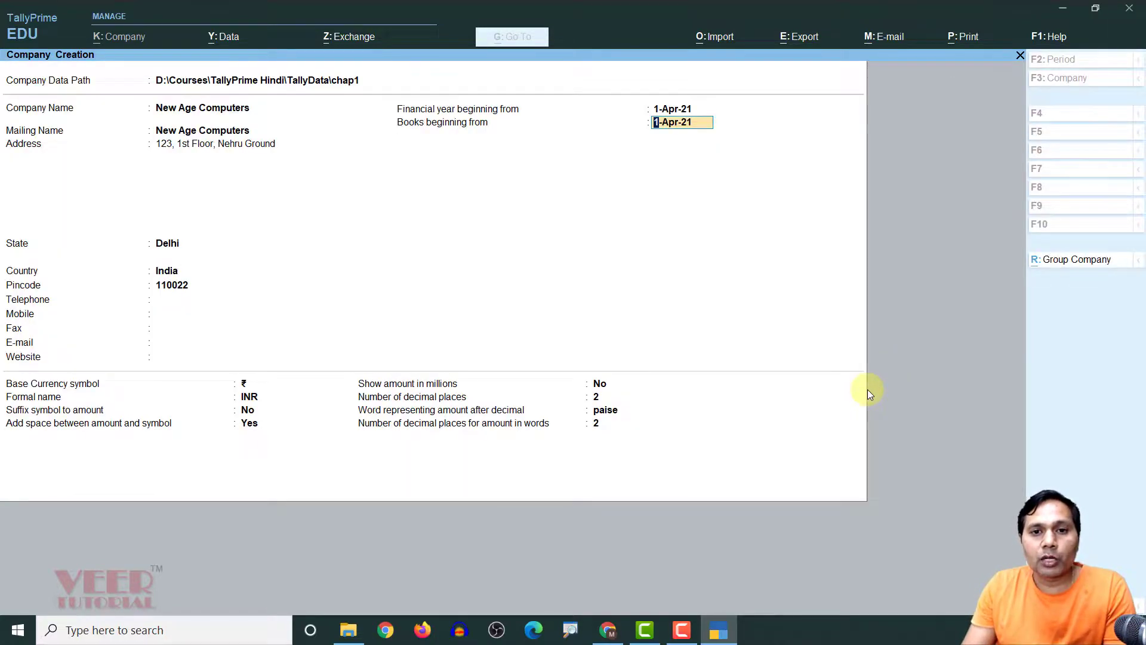
Accept the base currency details (₹, INR, 2 decimal places, paise) and save the new company
{"action": "key", "text": "Return"}
{"action": "key", "text": "Return"}
{"action": "key", "text": "Return"}
{"action": "key", "text": "Return"}
{"action": "key", "text": "Return"}
{"action": "key", "text": "Return"}
{"action": "key", "text": "Return"}
{"action": "key", "text": "Return"}
{"action": "key", "text": "Return"}
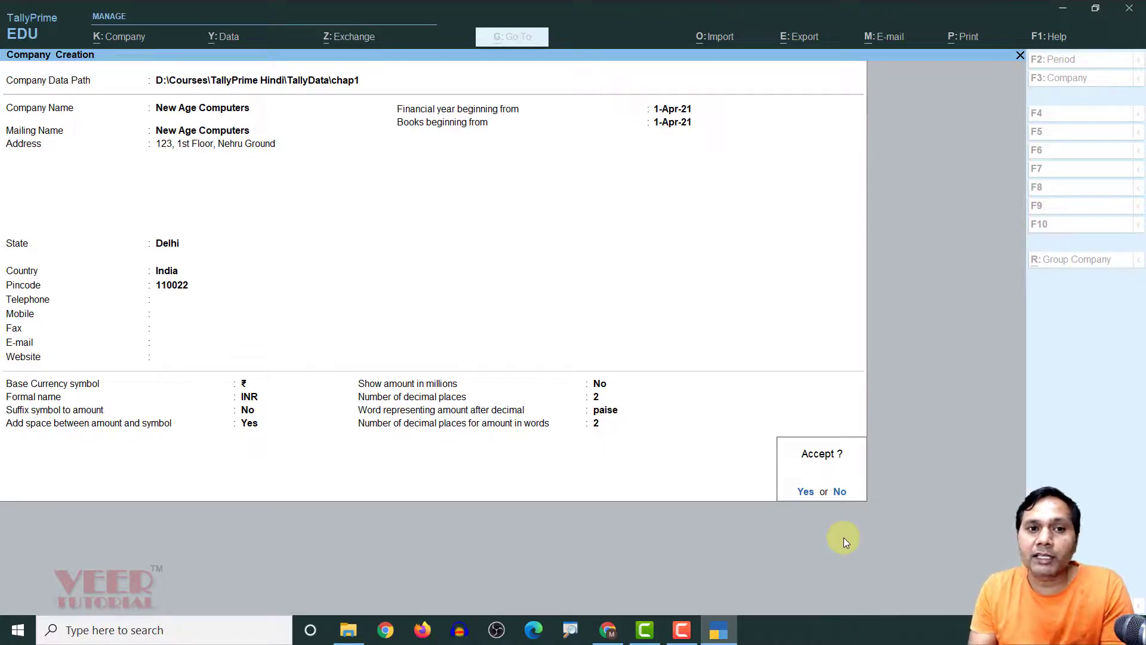
{"action": "key", "text": "y"}
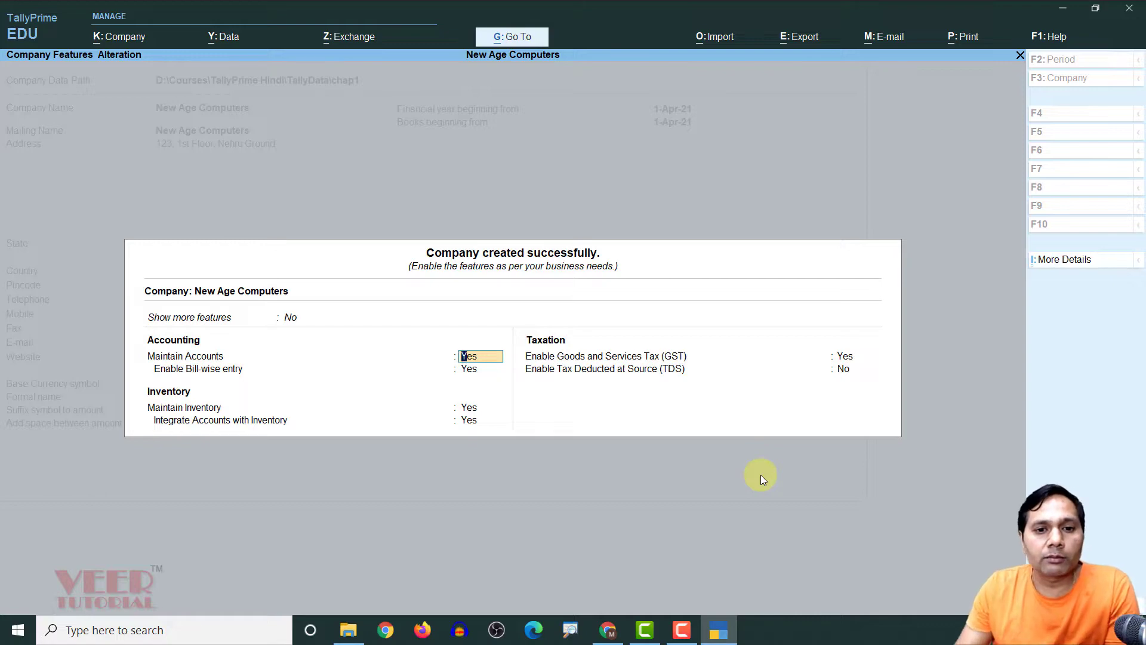
Keep accounts, bill-wise entry, inventory and their integration at Yes, and open the GST details with GST enabled
{"action": "key", "text": "Return"}
{"action": "key", "text": "Return"}
{"action": "key", "text": "Return"}
{"action": "key", "text": "Return"}
{"action": "key", "text": "Return"}
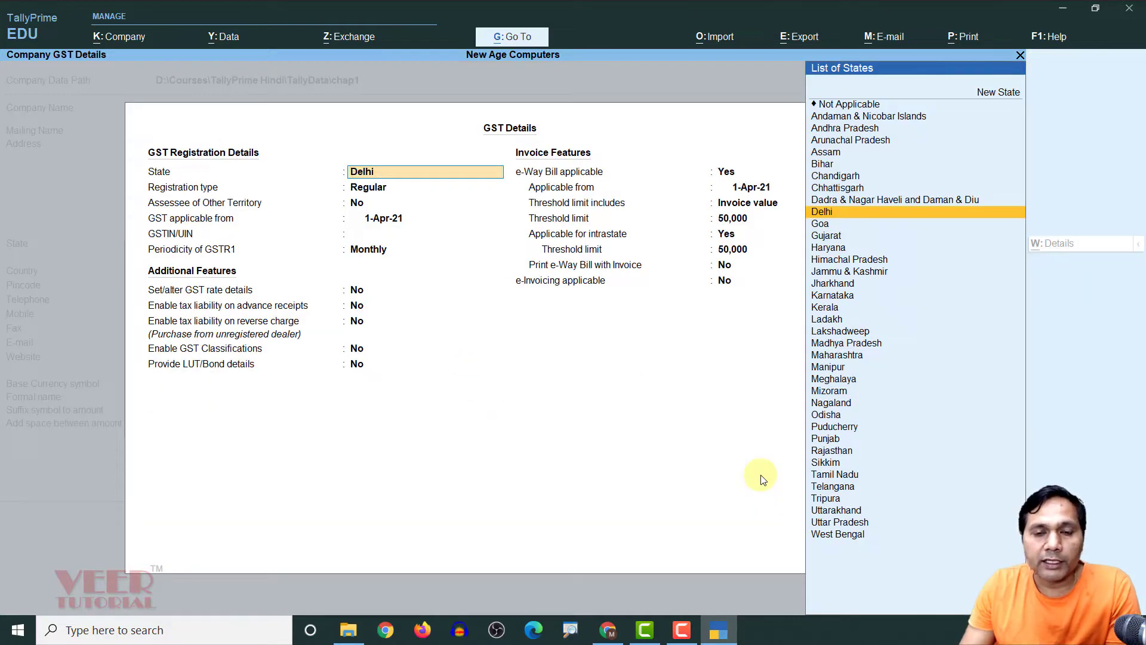
Accept the GST registration details: Delhi, Regular, applicable from 1-Apr-21, blank GSTIN/UIN and Monthly GSTR1 periodicity
{"action": "key", "text": "Return"}
{"action": "key", "text": "Return"}
{"action": "key", "text": "Return"}
{"action": "key", "text": "Return"}
{"action": "key", "text": "Return"}
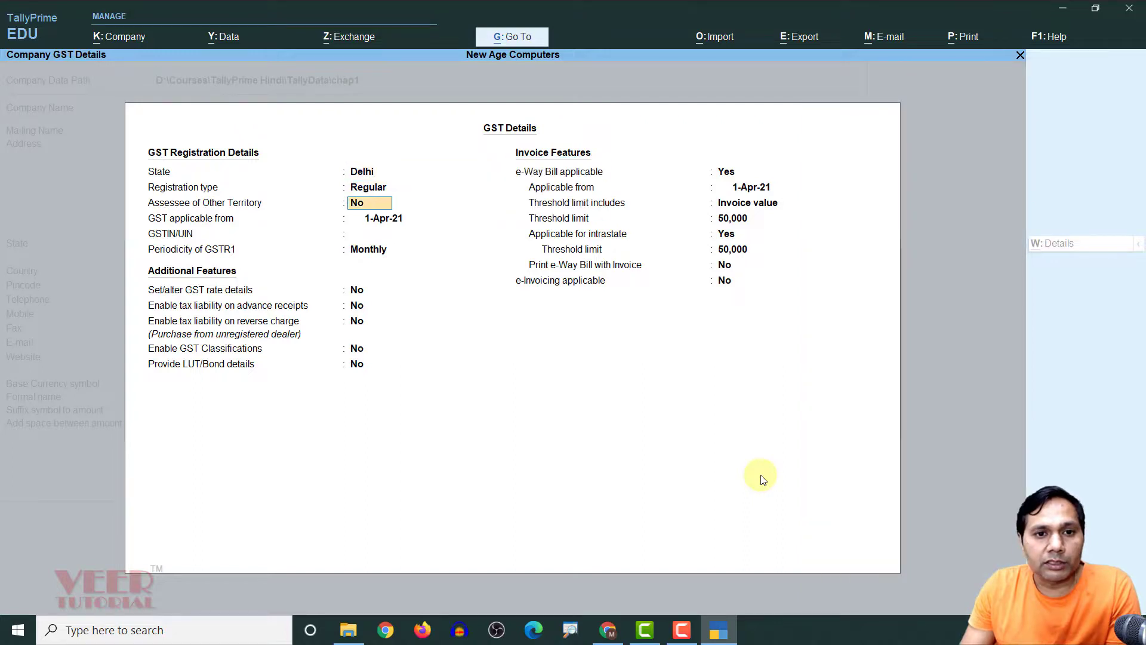
{"action": "key", "text": "Return"}
{"action": "key", "text": "Return"}
{"action": "key", "text": "Return"}
{"action": "key", "text": "Return"}
Accept the additional GST features at No and the e-Way Bill defaults with 50,000 threshold limits, leaving e-invoicing off
{"action": "key", "text": "Return"}
{"action": "key", "text": "Return"}
{"action": "key", "text": "Return"}
{"action": "key", "text": "Return"}
{"action": "key", "text": "Return"}
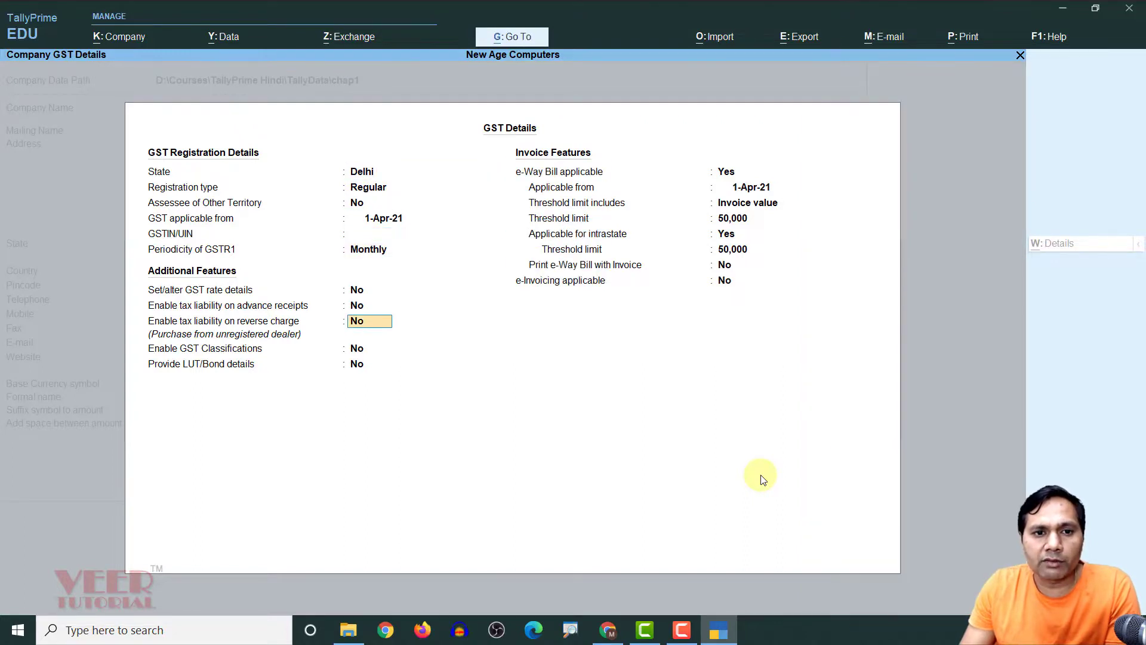
{"action": "key", "text": "Return"}
{"action": "key", "text": "Return"}
{"action": "key", "text": "Return"}
{"action": "key", "text": "Return"}
{"action": "key", "text": "Return"}
{"action": "key", "text": "Return"}
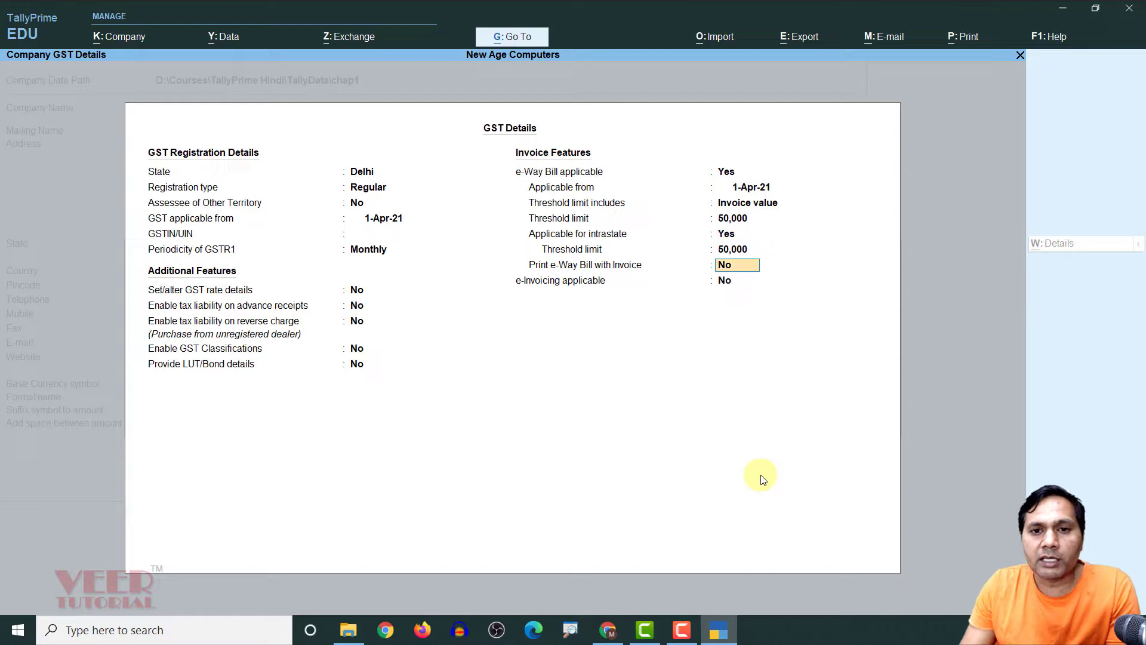
{"action": "key", "text": "Return"}
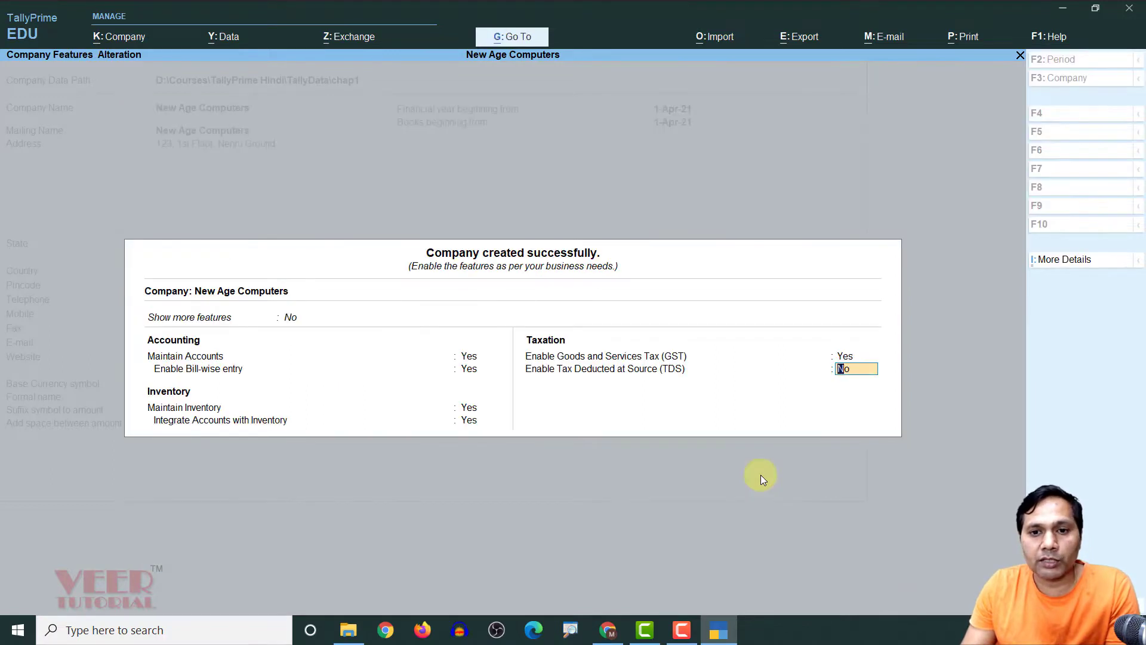
Leave Tax Deducted at Source at No and save the company features
{"action": "key", "text": "Return"}
{"action": "key", "text": "Return"}
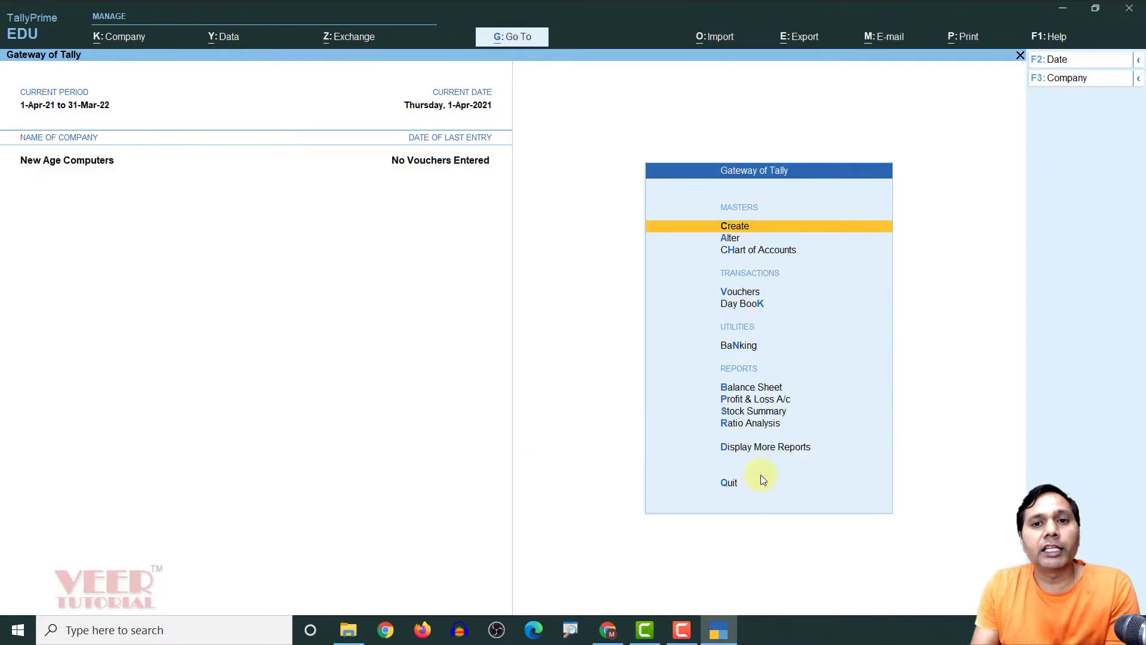